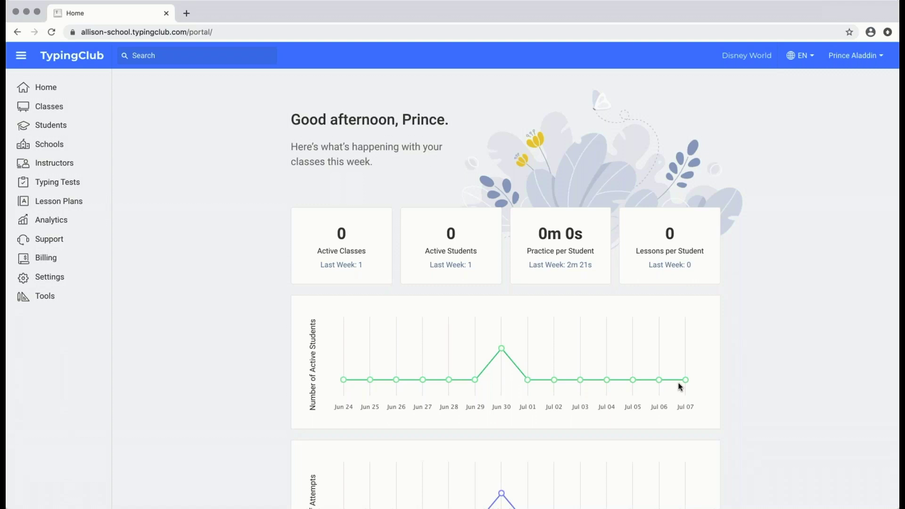
Go to the Classes page to see the school's three existing classes
left_click(46, 108)
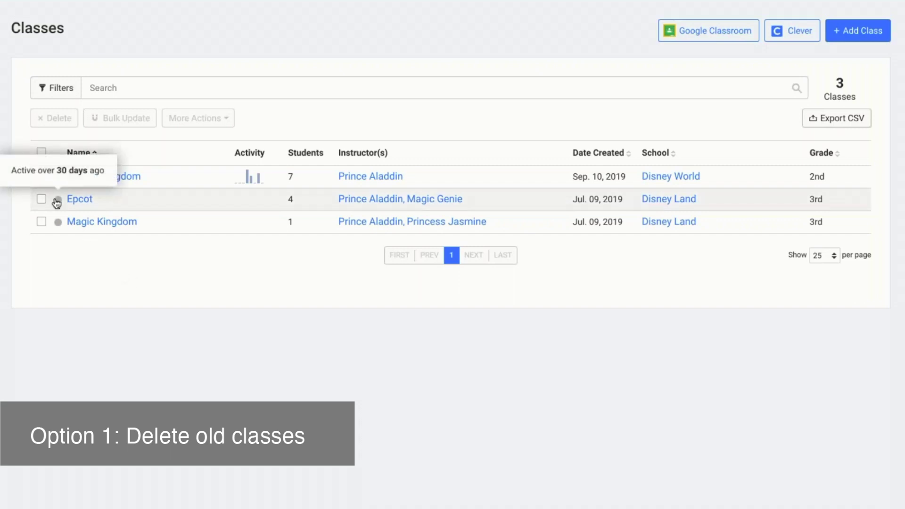
left_click(41, 176)
left_click(42, 199)
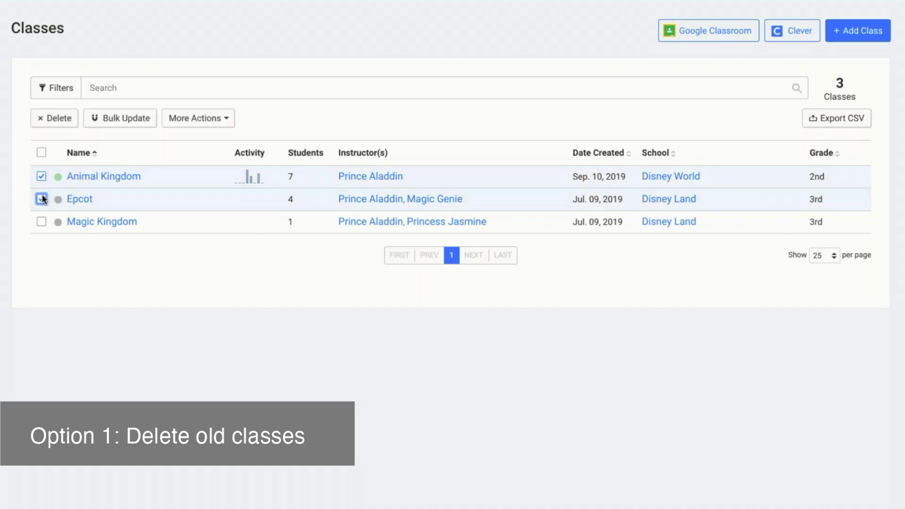
left_click(42, 153)
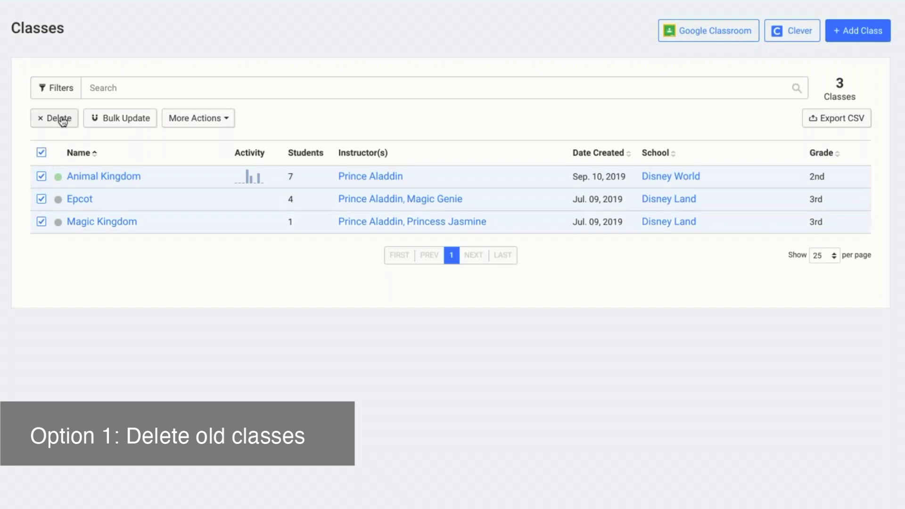
left_click(42, 154)
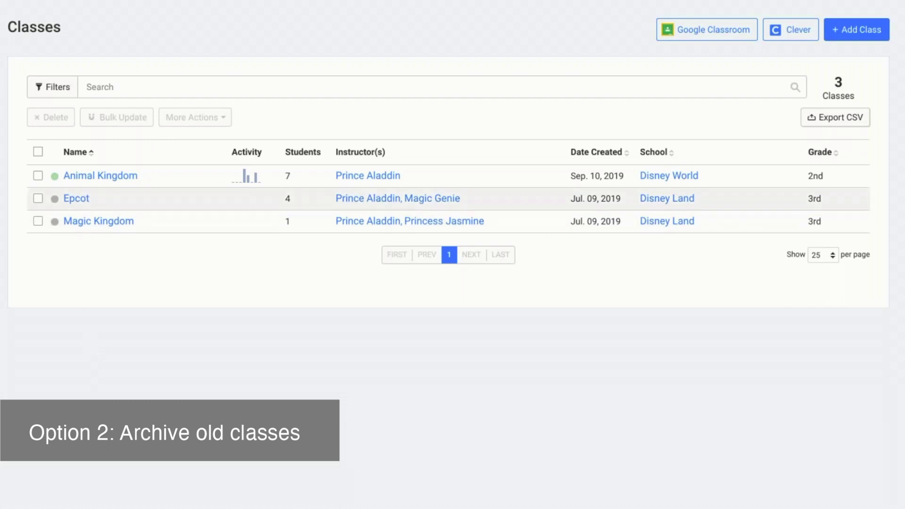
Archive the Animal Kingdom and Epcot classes through More Actions, confirming Archive 2 Classes
left_click(38, 175)
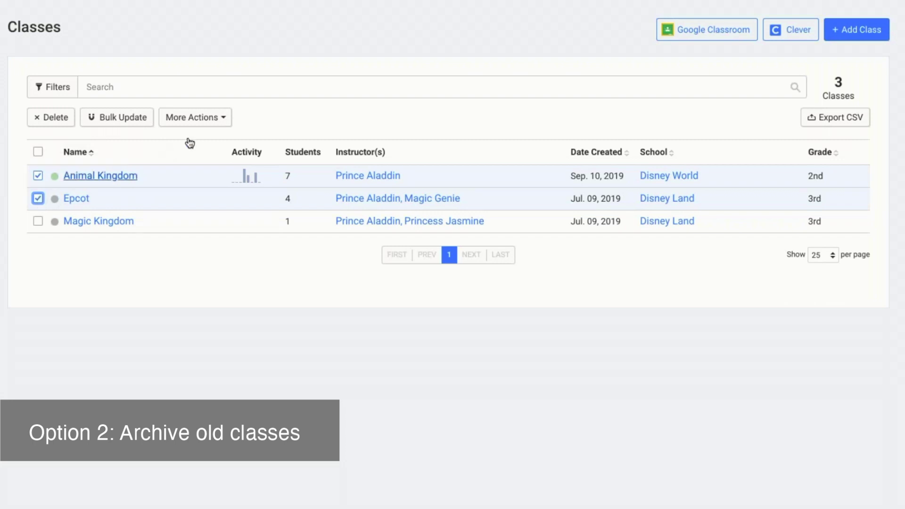
left_click(216, 119)
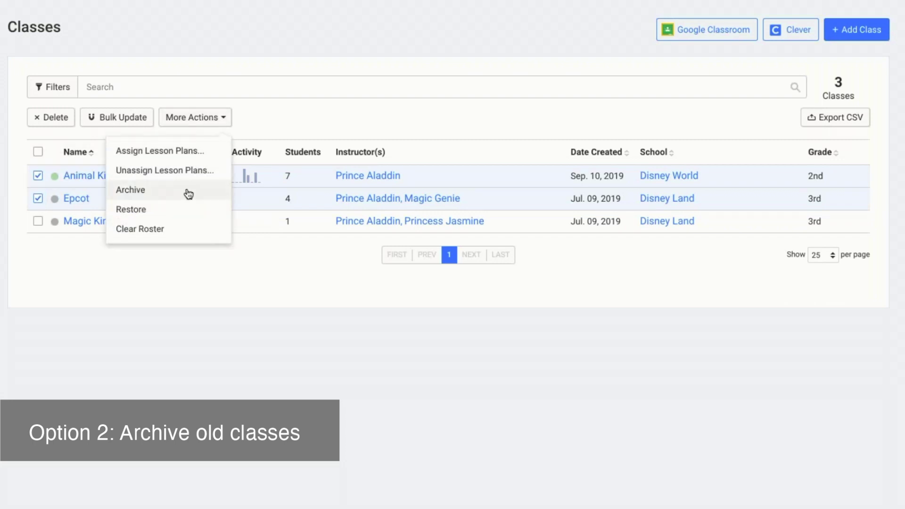
left_click(188, 195)
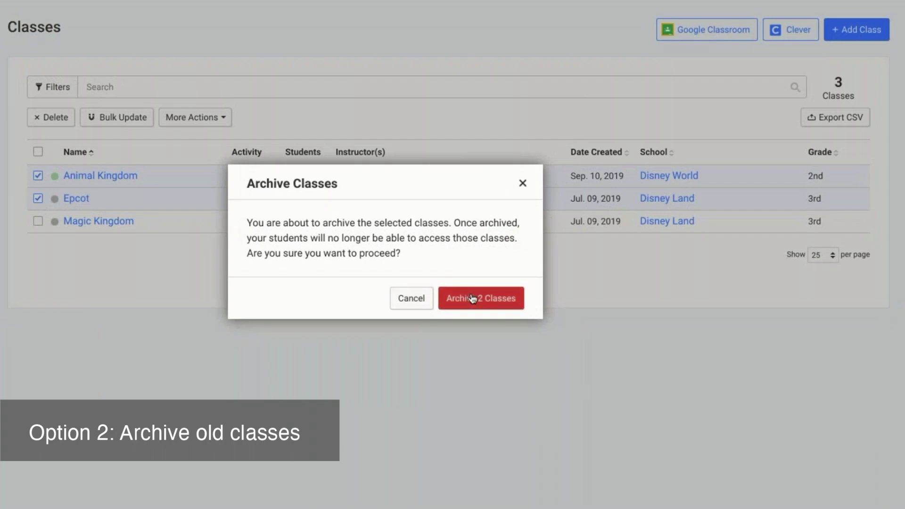
left_click(472, 298)
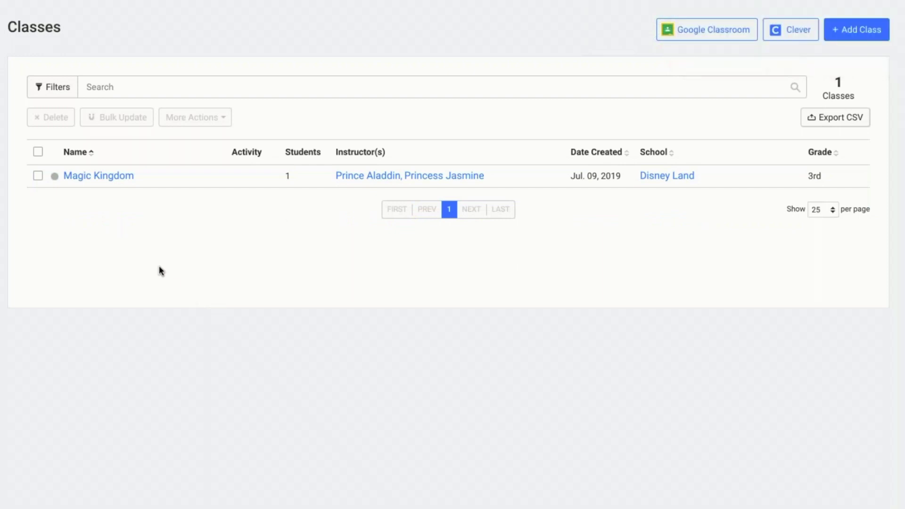
Filter the classes list to Status: Show All, then select the archived Epcot class
left_click(57, 87)
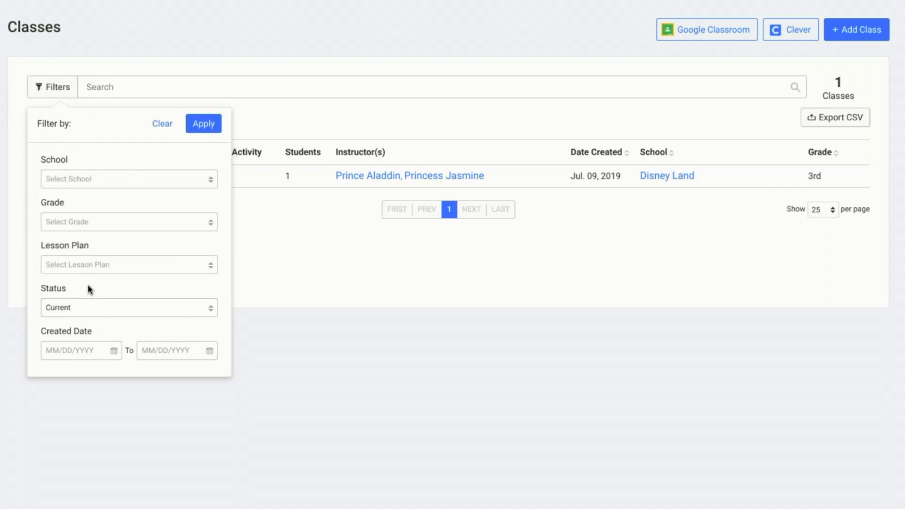
left_click(92, 311)
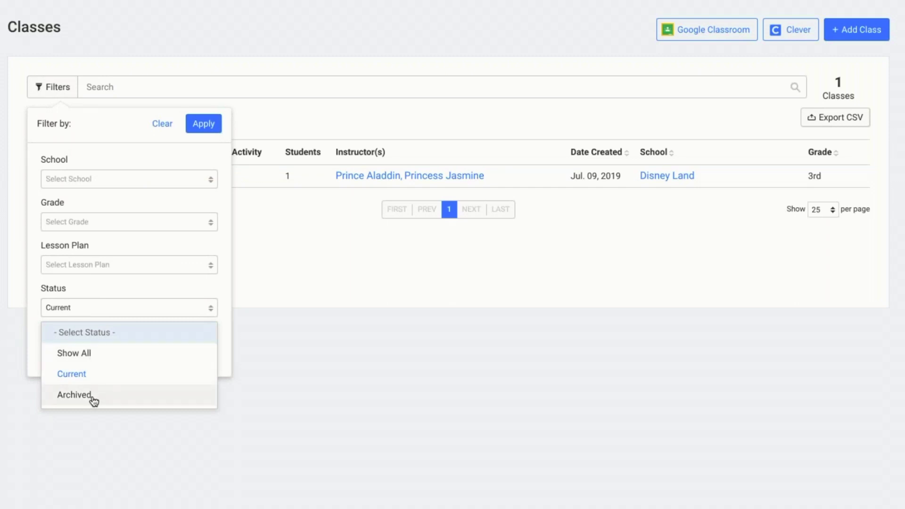
left_click(93, 354)
left_click(204, 124)
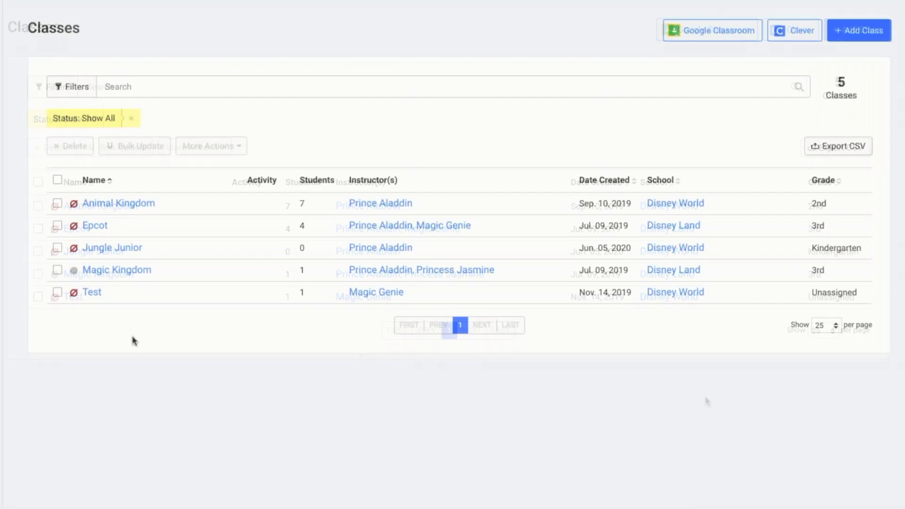
left_click(57, 225)
Restore Animal Kingdom, Epcot and Jungle Junior, then remove the Show All status filter
left_click(57, 203)
left_click(59, 247)
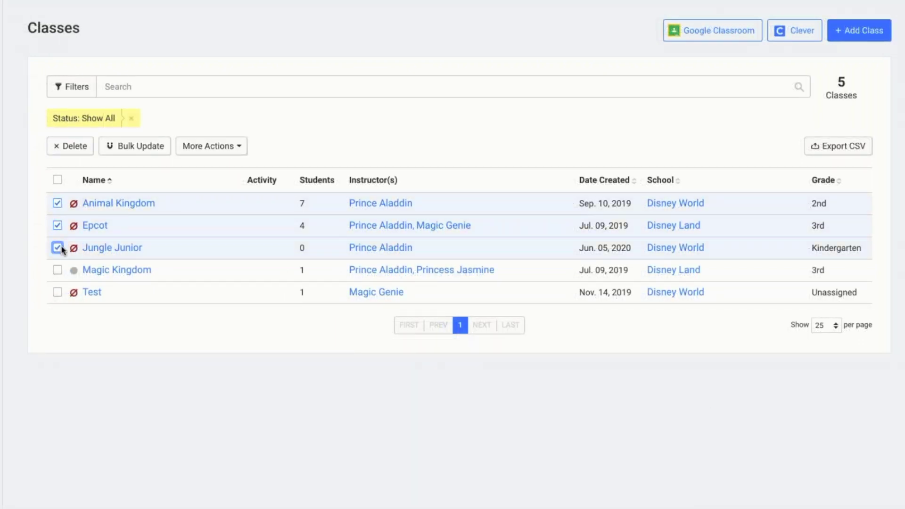
left_click(212, 151)
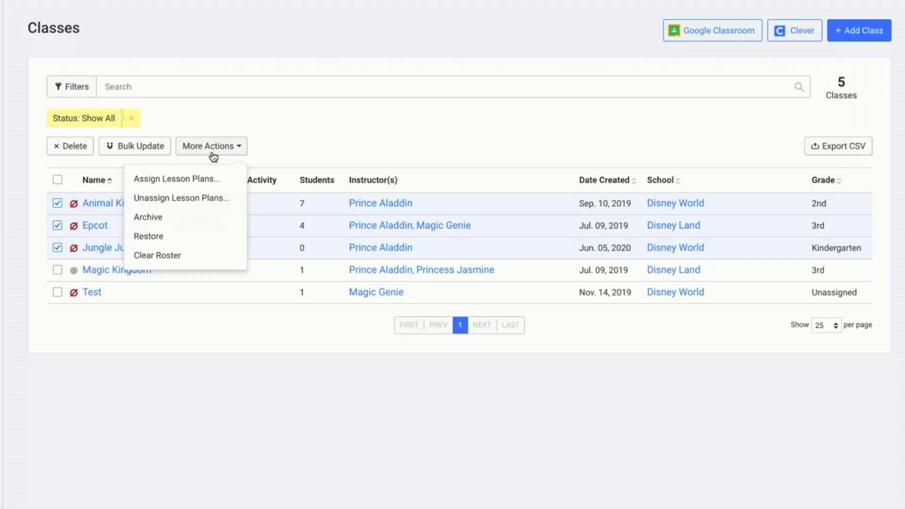
left_click(194, 236)
left_click(491, 294)
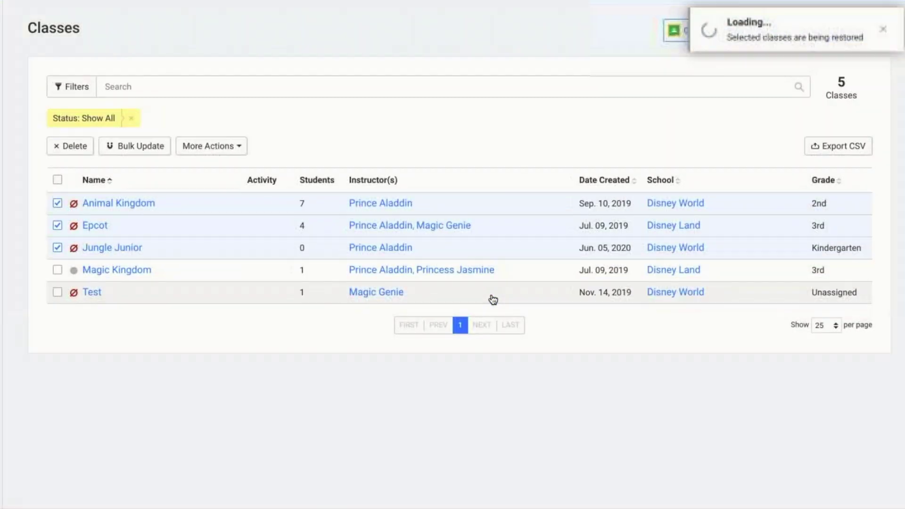
left_click(136, 121)
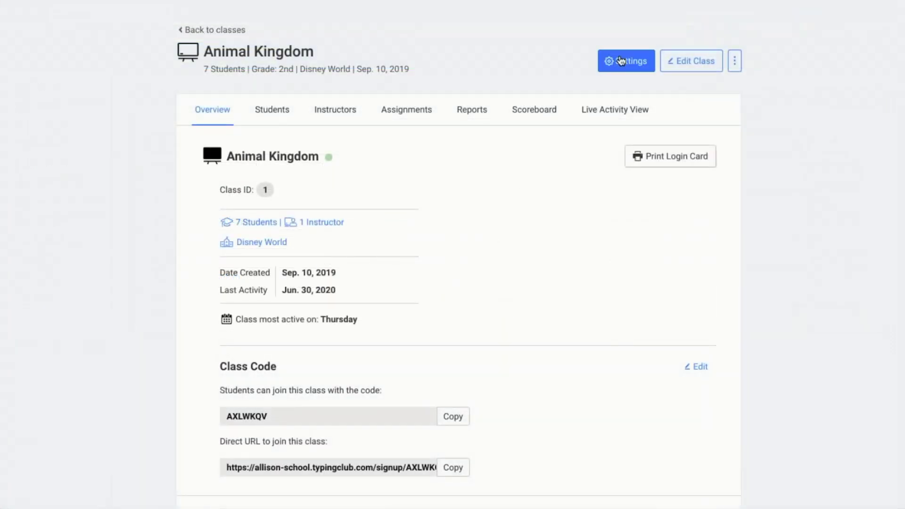
left_click(625, 61)
scroll(393, 213, "down", 3)
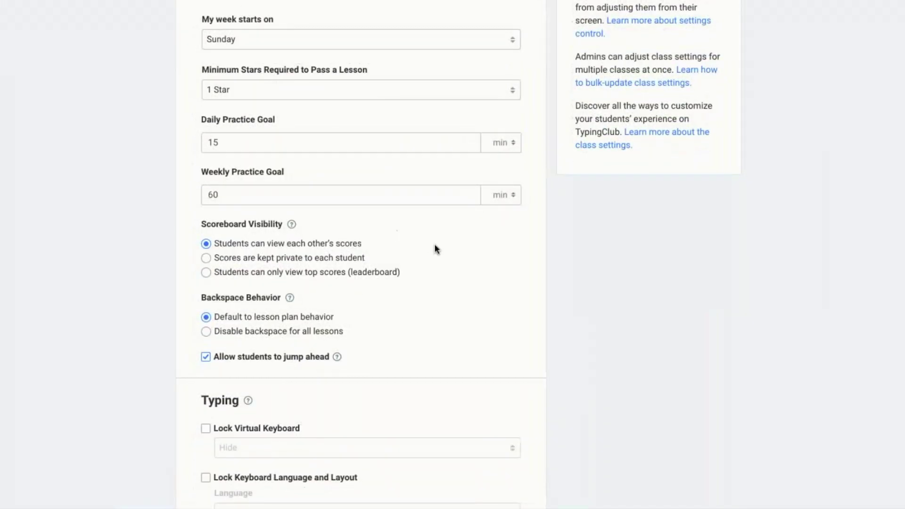
scroll(439, 253, "down", 5)
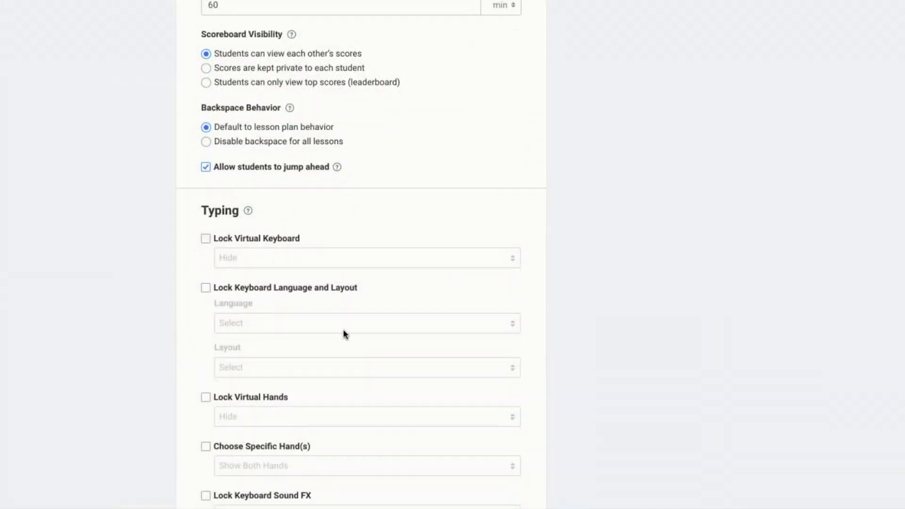
scroll(427, 232, "down", 7)
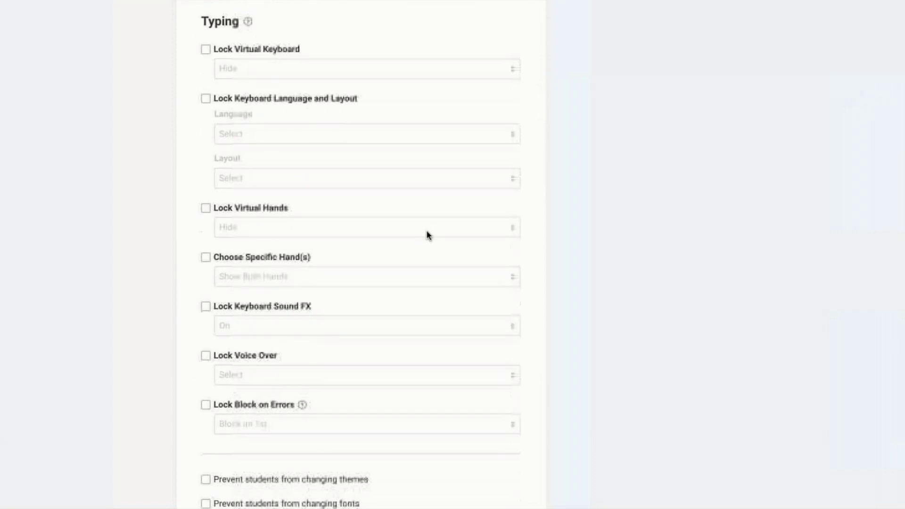
scroll(427, 233, "down", 1)
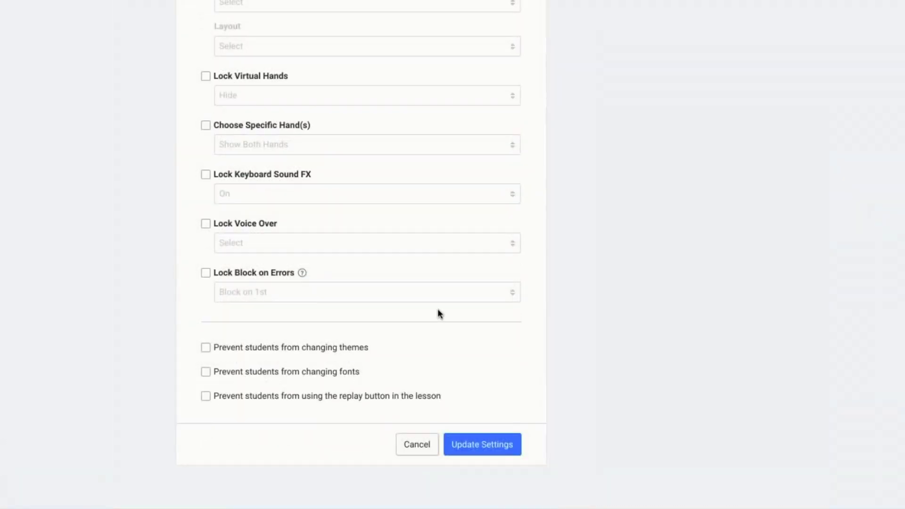
left_click(417, 444)
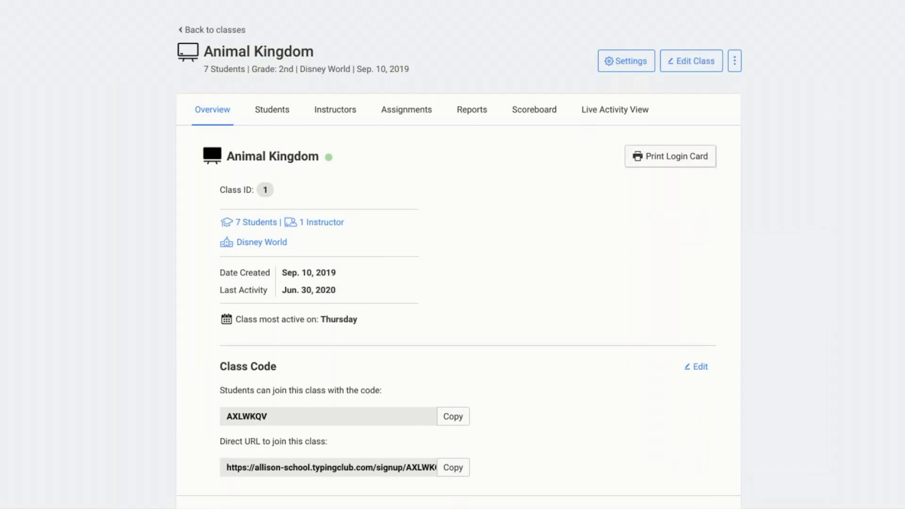
left_click(691, 61)
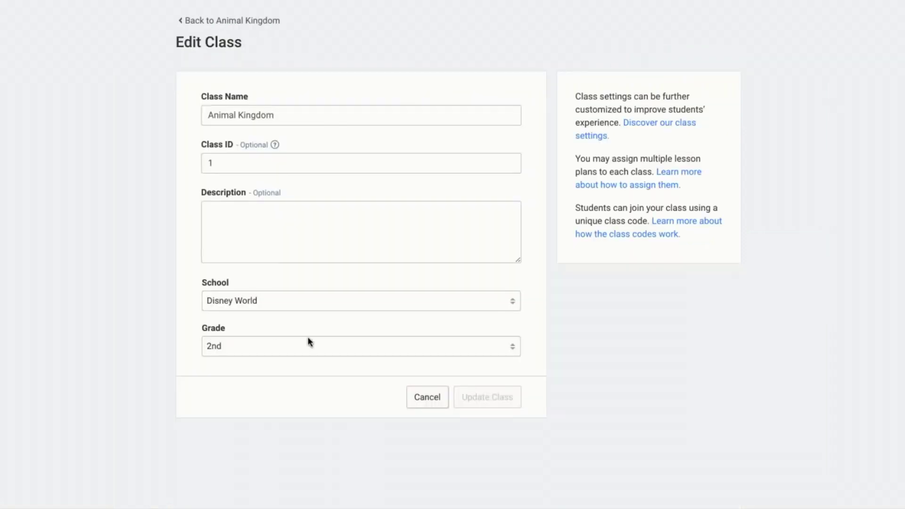
left_click(426, 398)
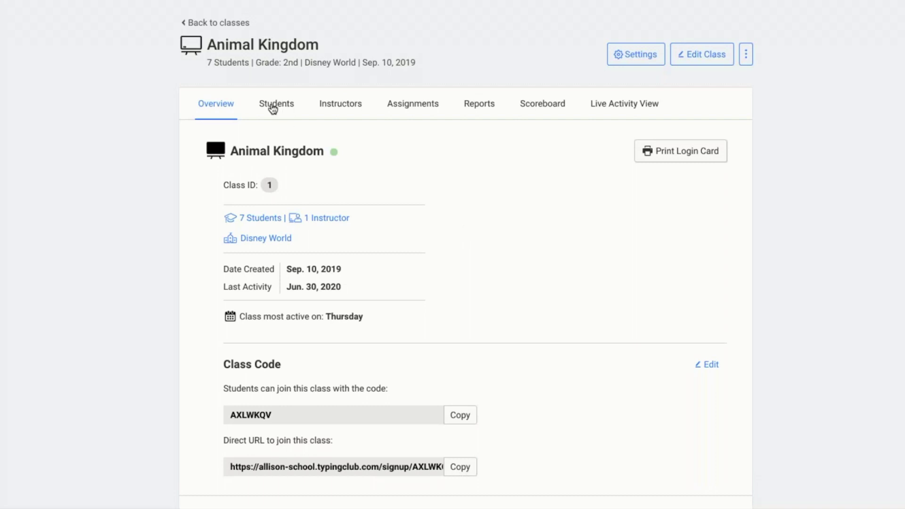
Check Animal Kingdom's seven students without keeping a selection, then view its Instructors tab
left_click(272, 109)
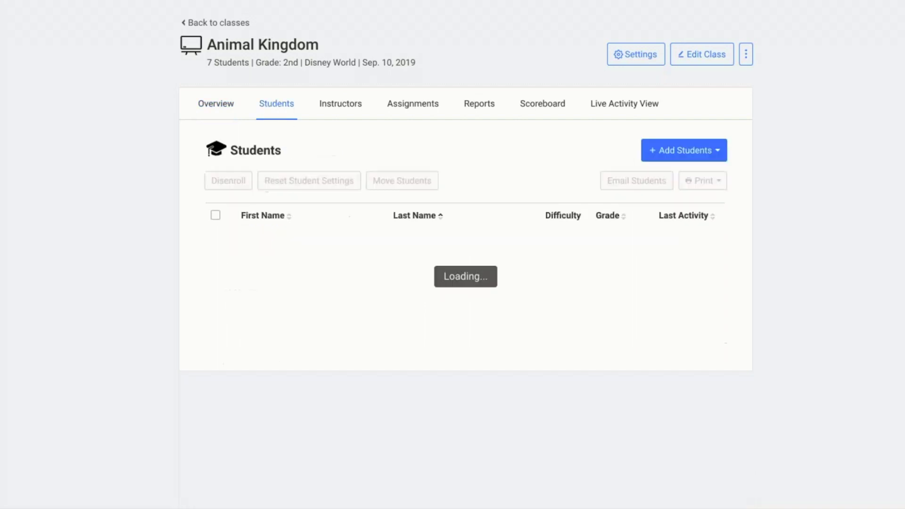
left_click(215, 215)
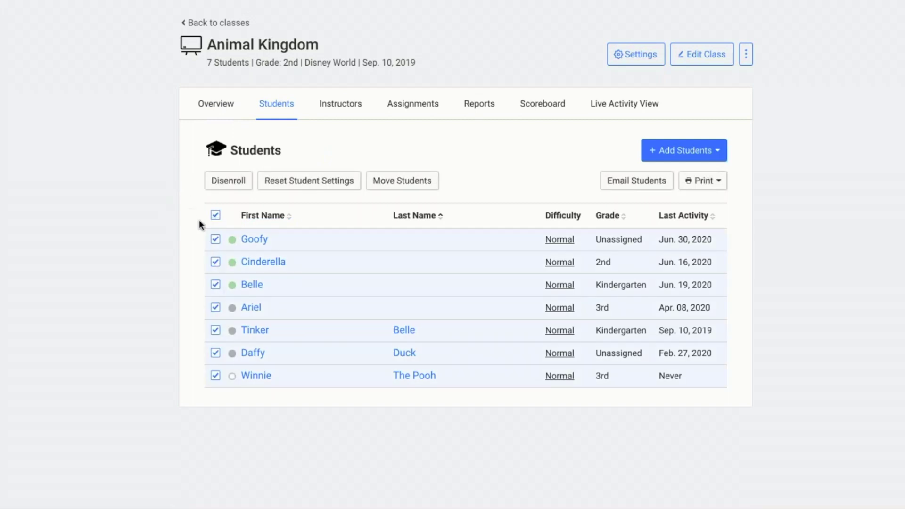
left_click(215, 217)
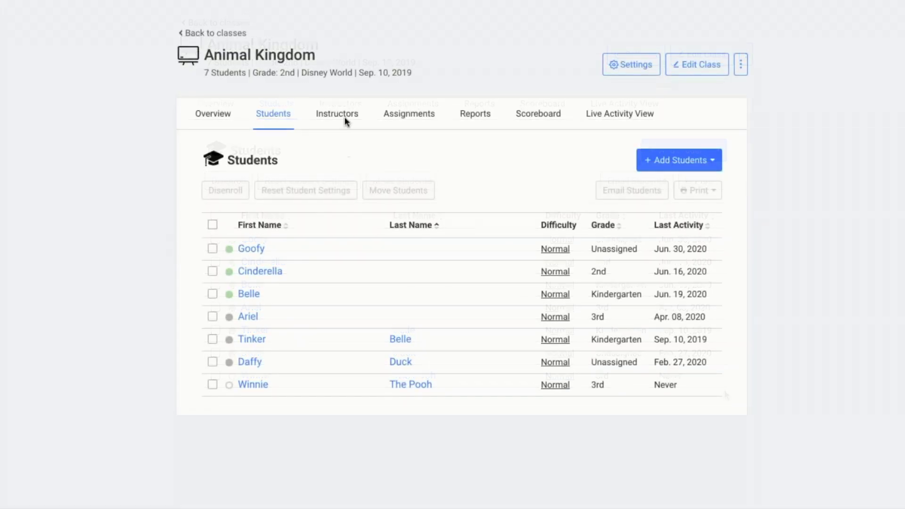
left_click(324, 117)
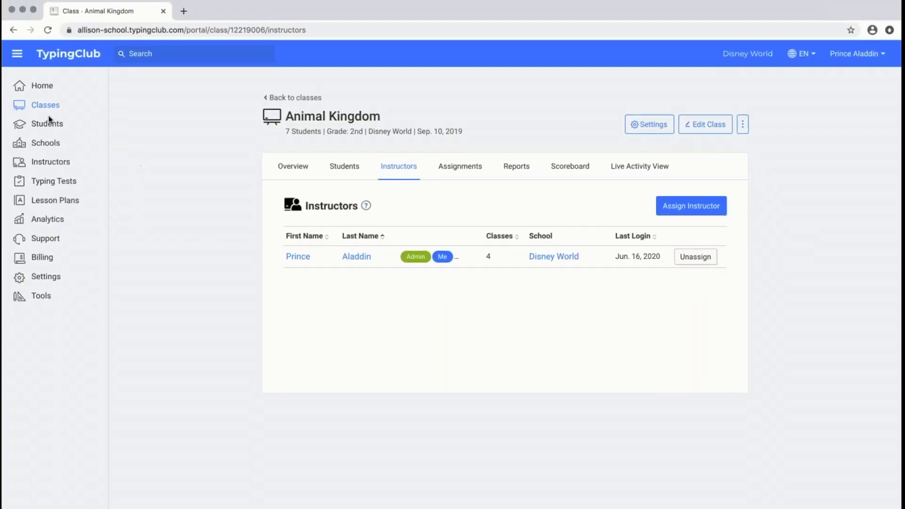
Select Animal Kingdom, Epcot and Jungle Junior, review More Actions, then deselect Epcot
left_click(44, 105)
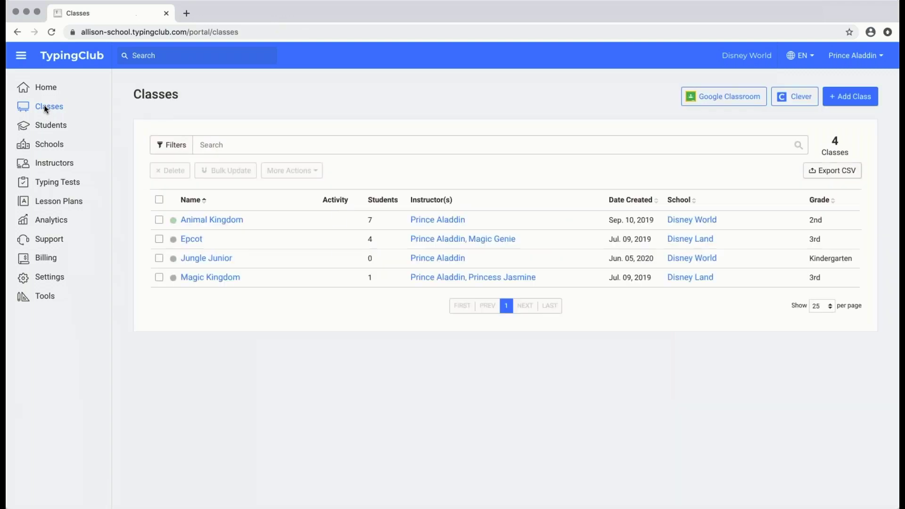
left_click(158, 220)
left_click(159, 239)
left_click(158, 259)
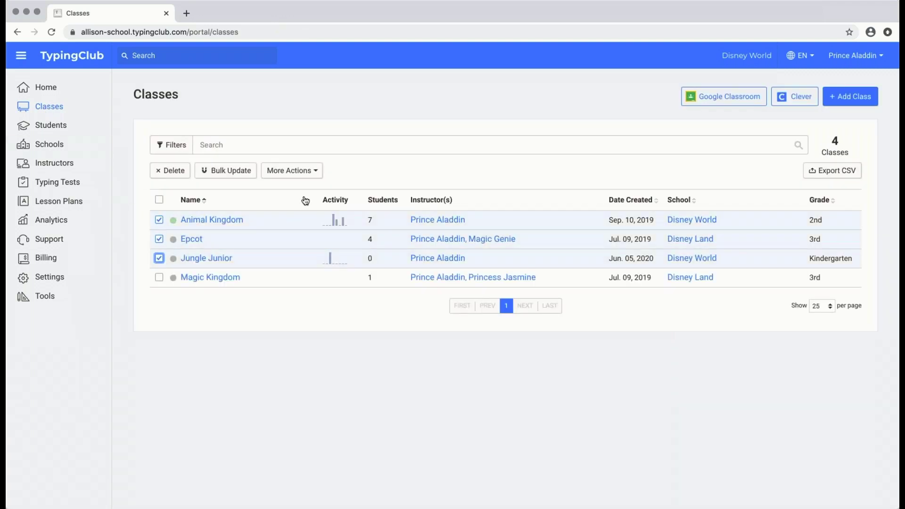
left_click(313, 172)
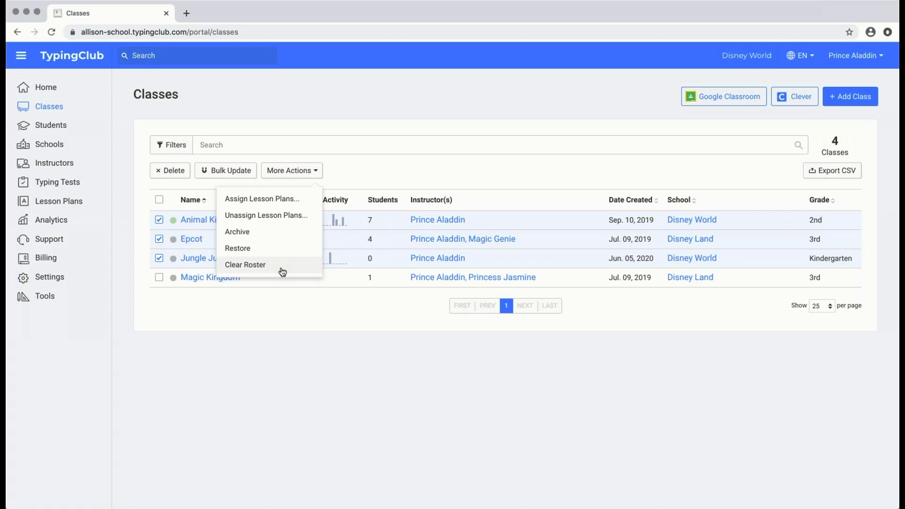
left_click(298, 310)
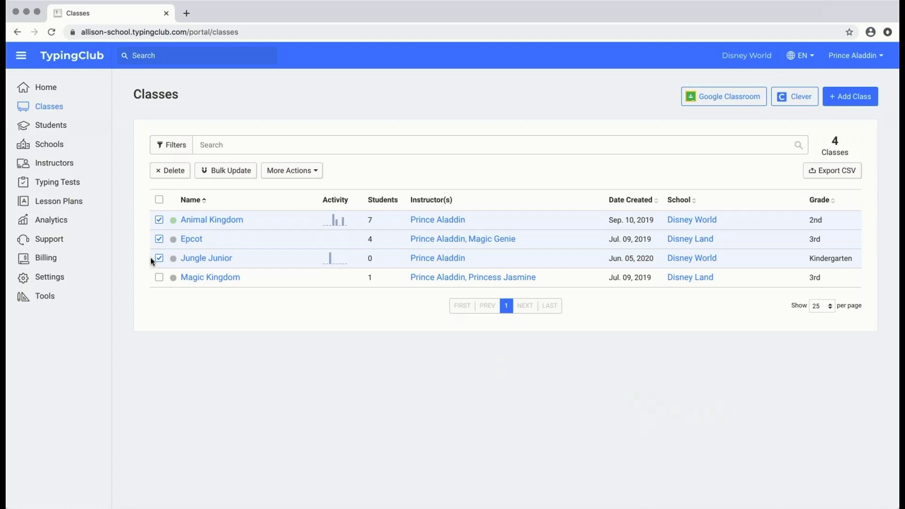
left_click(159, 239)
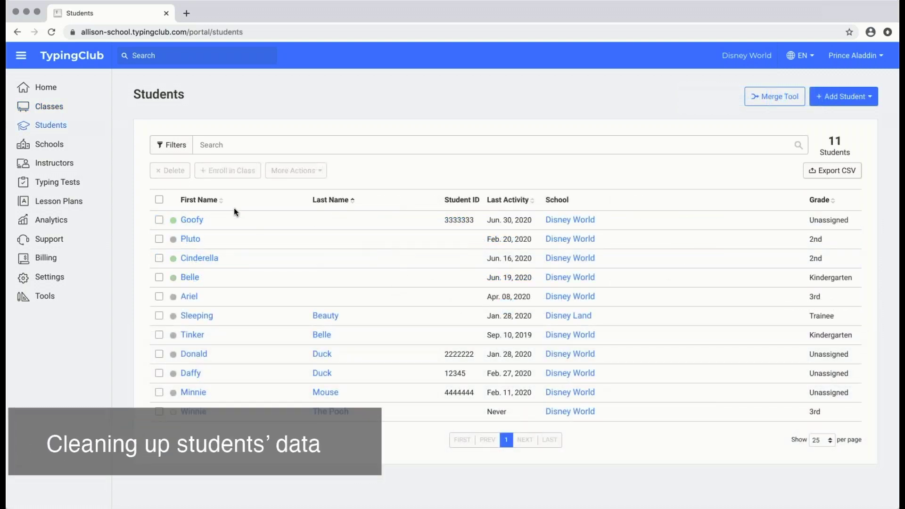
Sort students by first name then last activity, and filter to Kindergarten, 1st and 2nd grades
left_click(223, 203)
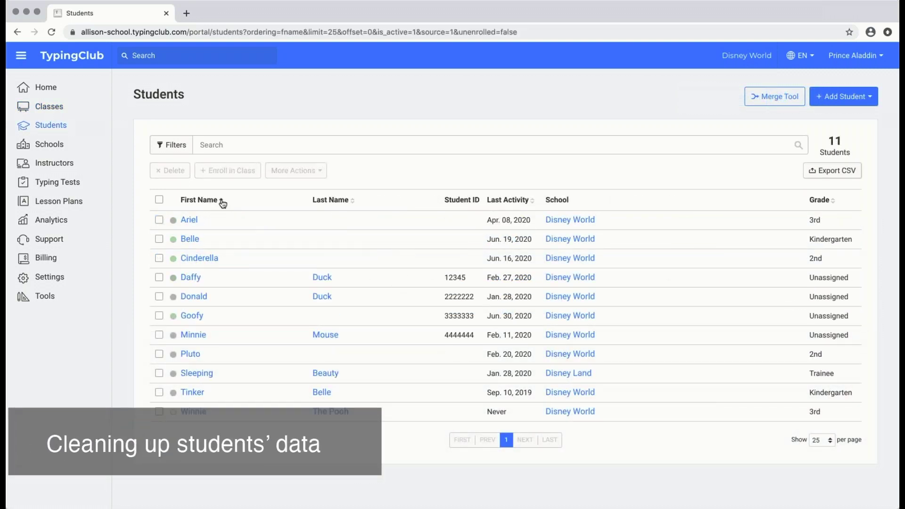
left_click(533, 202)
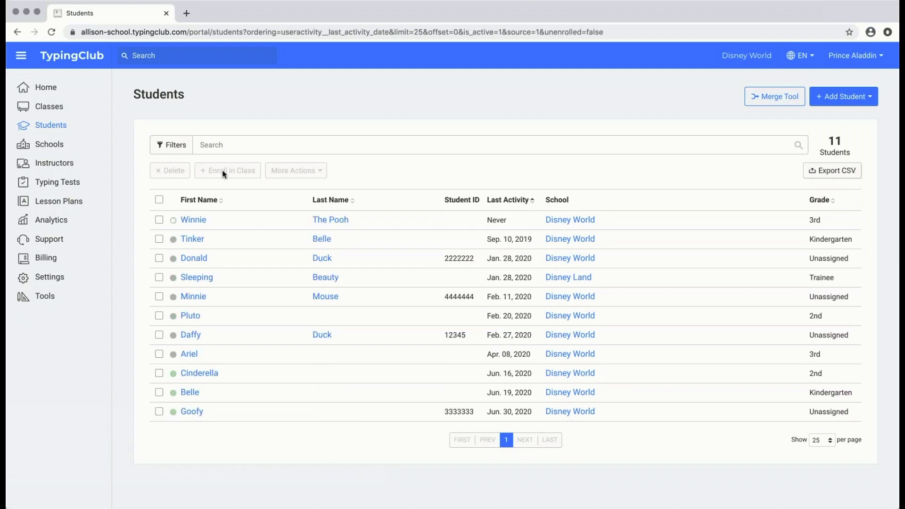
left_click(163, 146)
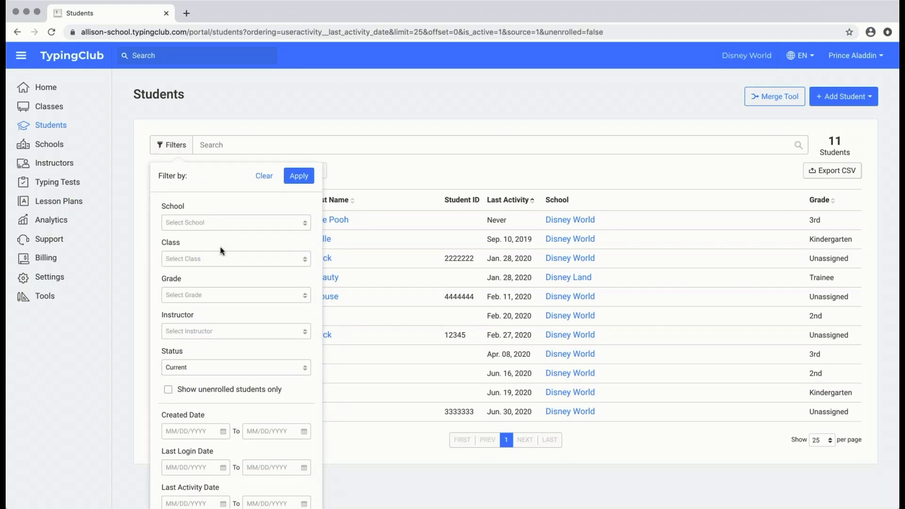
left_click(219, 294)
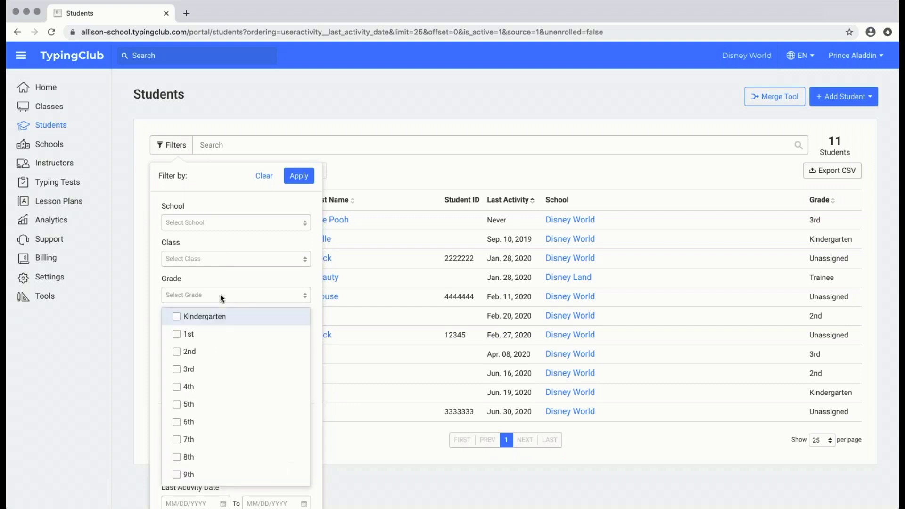
left_click(216, 333)
left_click(225, 318)
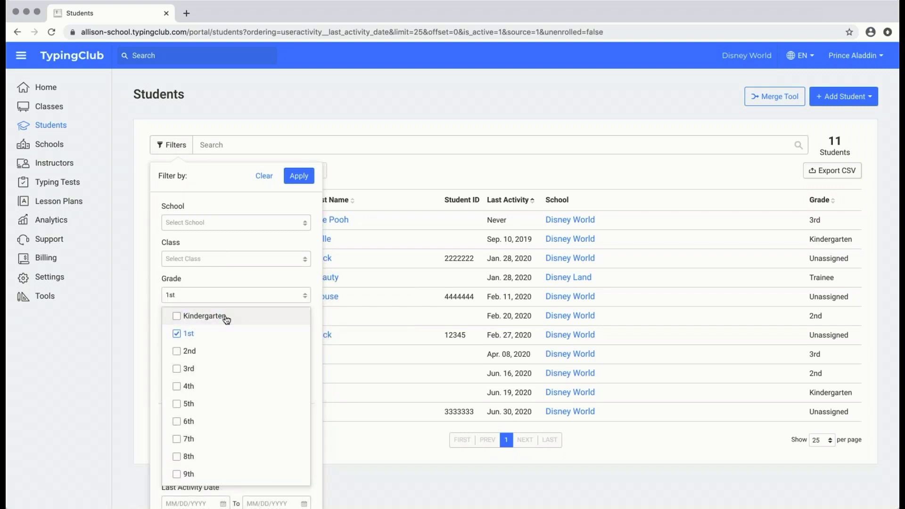
left_click(220, 349)
left_click(299, 176)
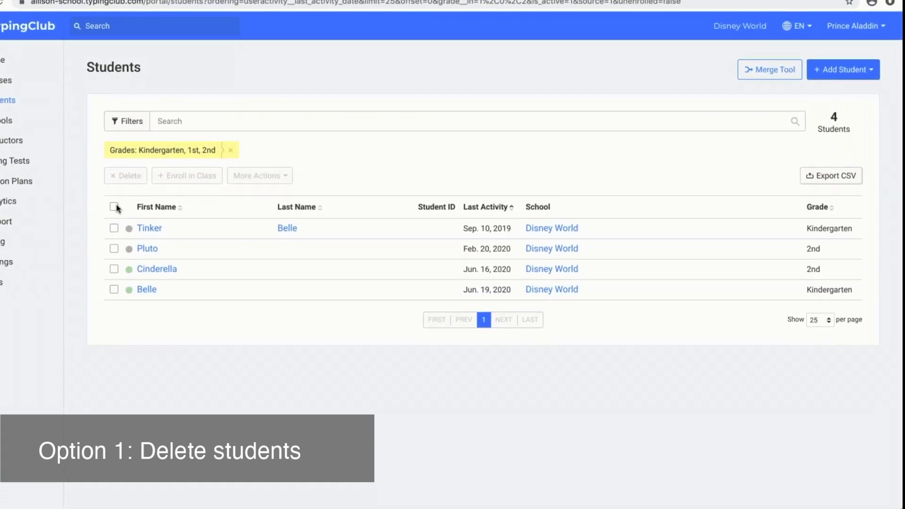
Select all four filtered students using the header checkbox
left_click(116, 229)
left_click(106, 205)
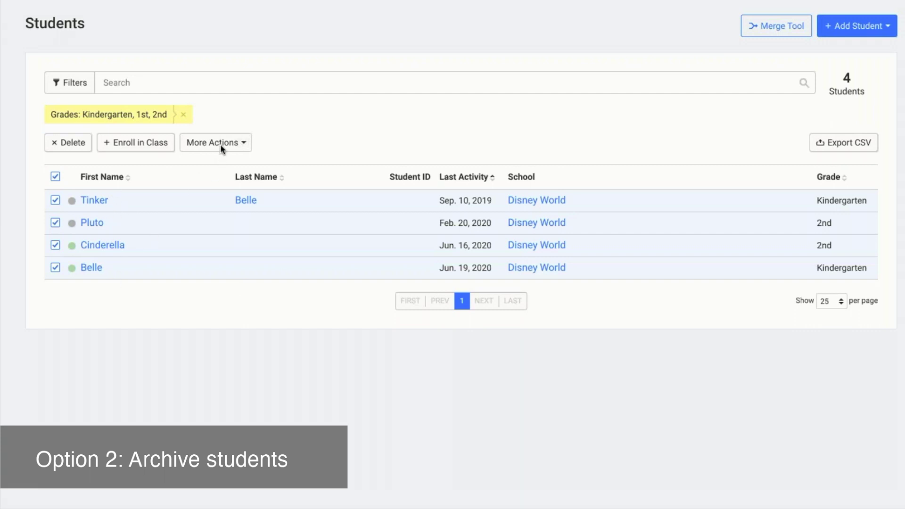
Review the Archive option under More Actions without using it, then deselect the four students
left_click(239, 144)
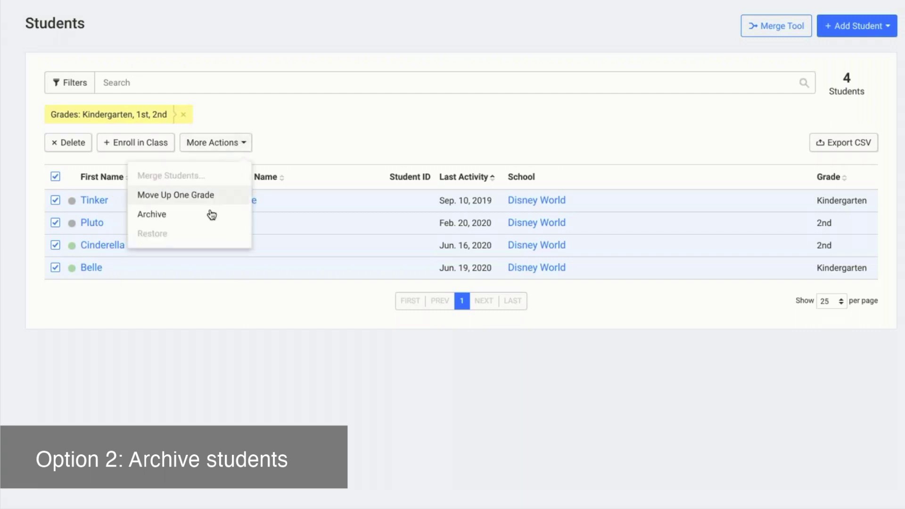
left_click(312, 127)
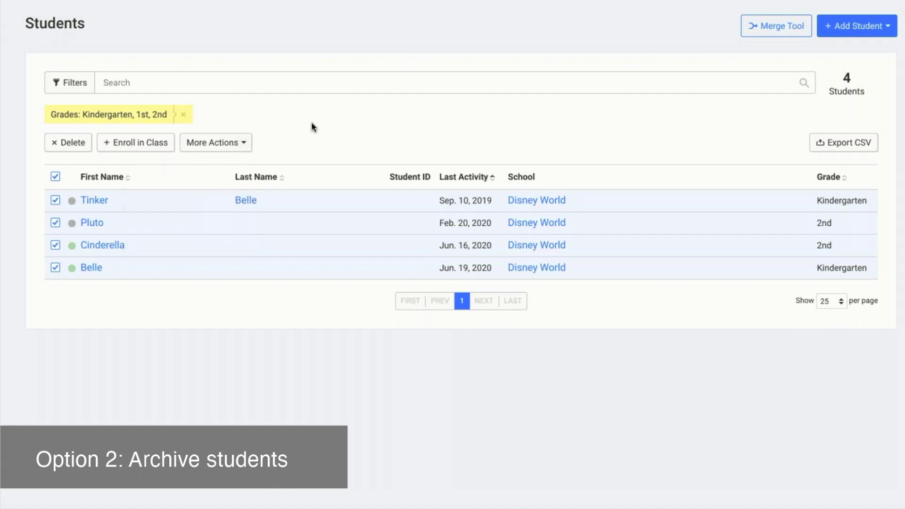
left_click(55, 178)
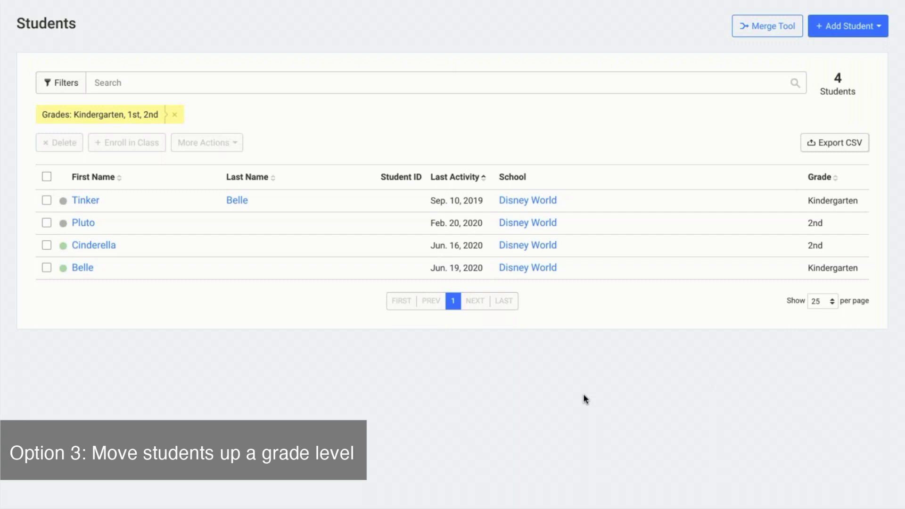
Clear the Grades filter, select all 11 students, and review the Move Up One Grade option
left_click(172, 117)
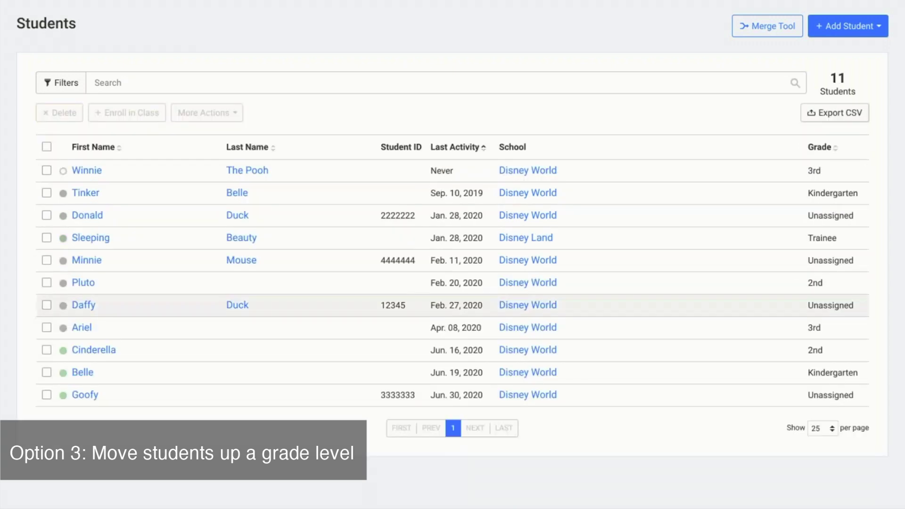
left_click(47, 147)
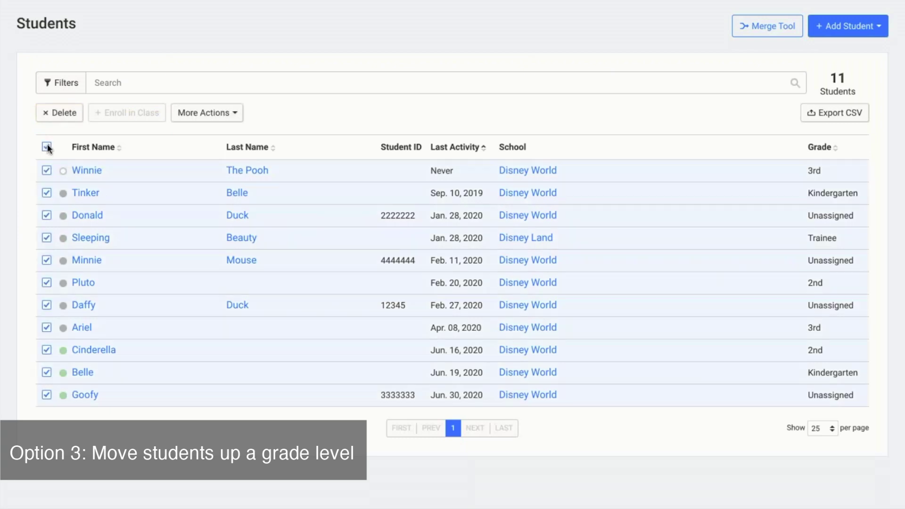
left_click(220, 116)
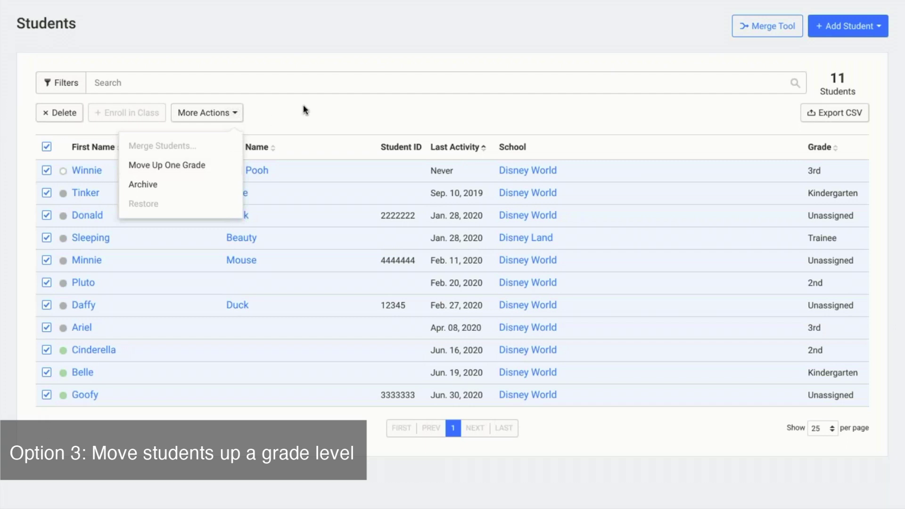
left_click(234, 113)
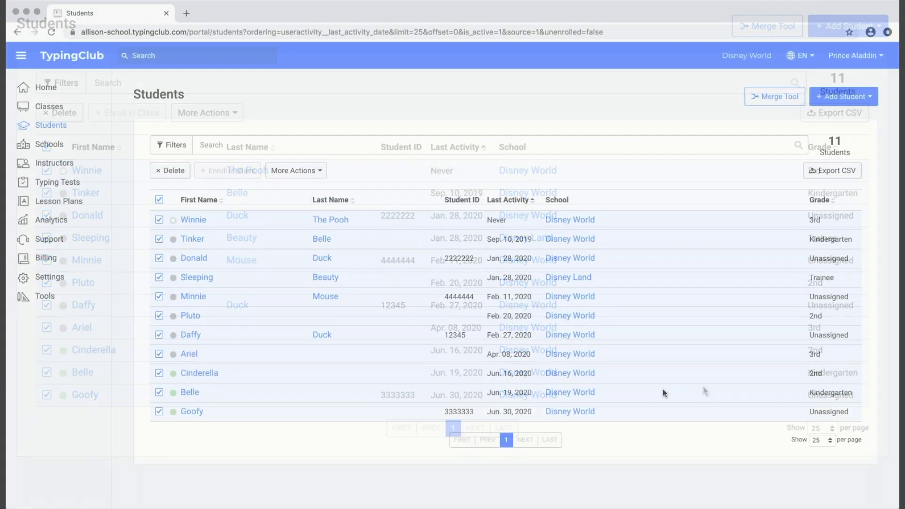
Look over the Disney World and Disney Land schools, then list the three instructors
left_click(49, 144)
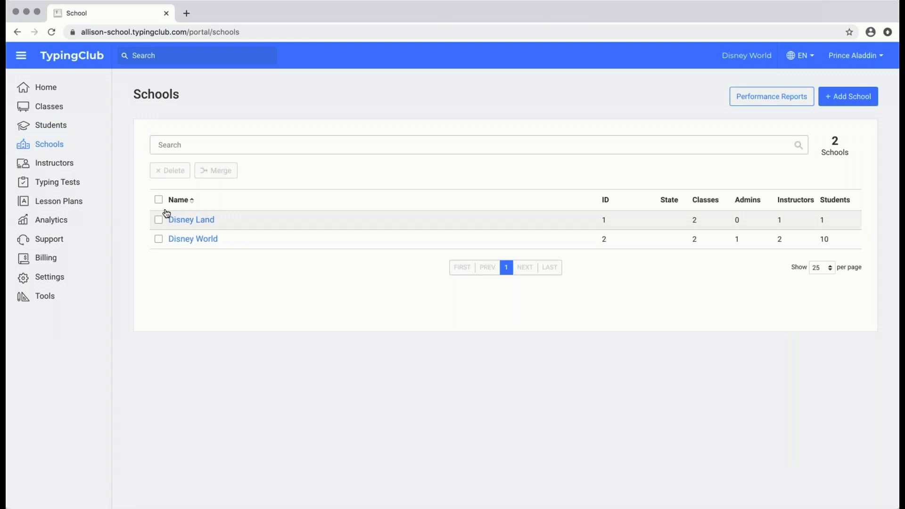
left_click(66, 162)
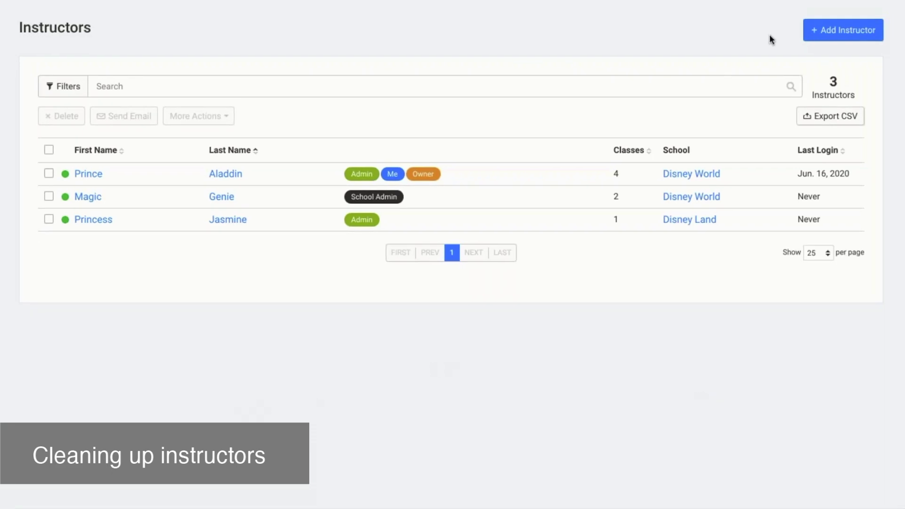
Open the School Admin instructor's profile for editing and scroll down to its Disney World role
left_click(813, 29)
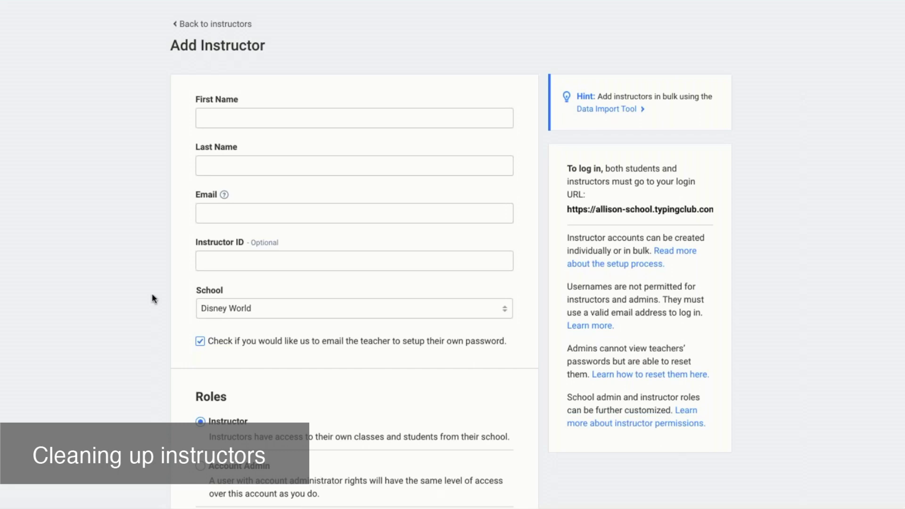
scroll(152, 298, "down", 5)
scroll(152, 298, "up", 6)
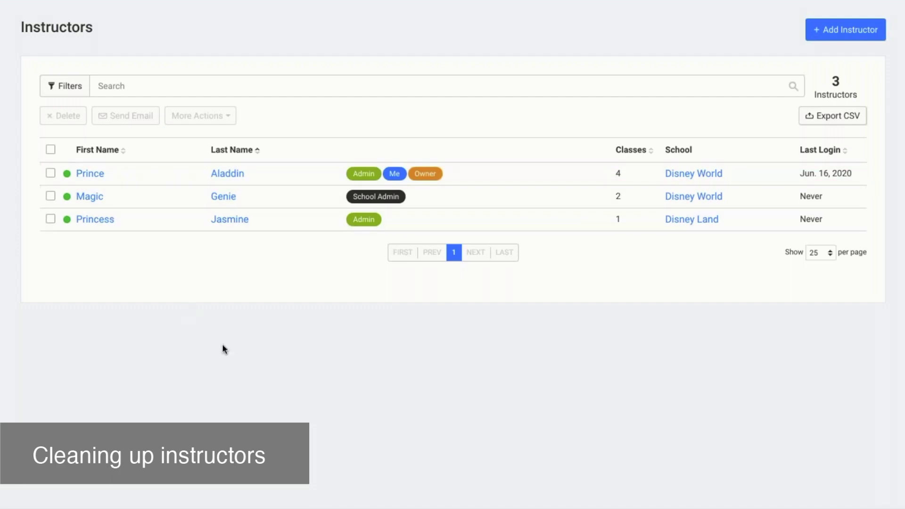
left_click(93, 198)
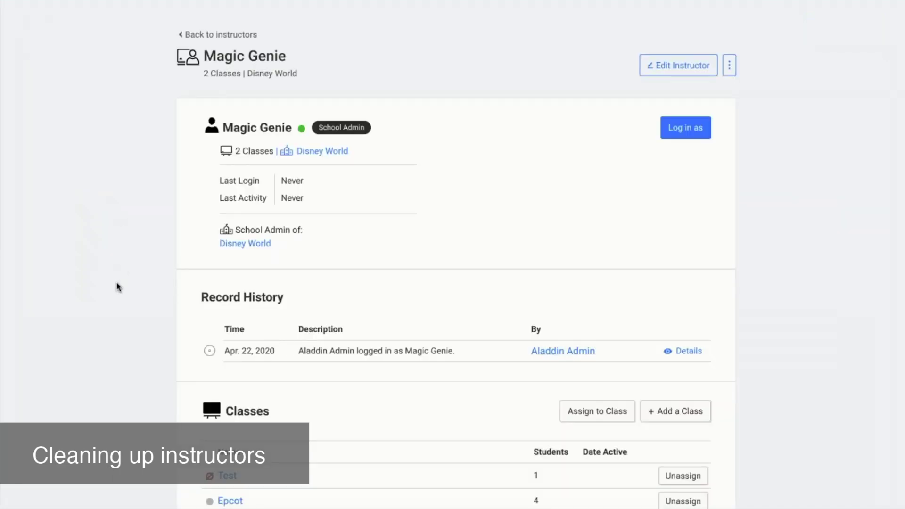
left_click(677, 61)
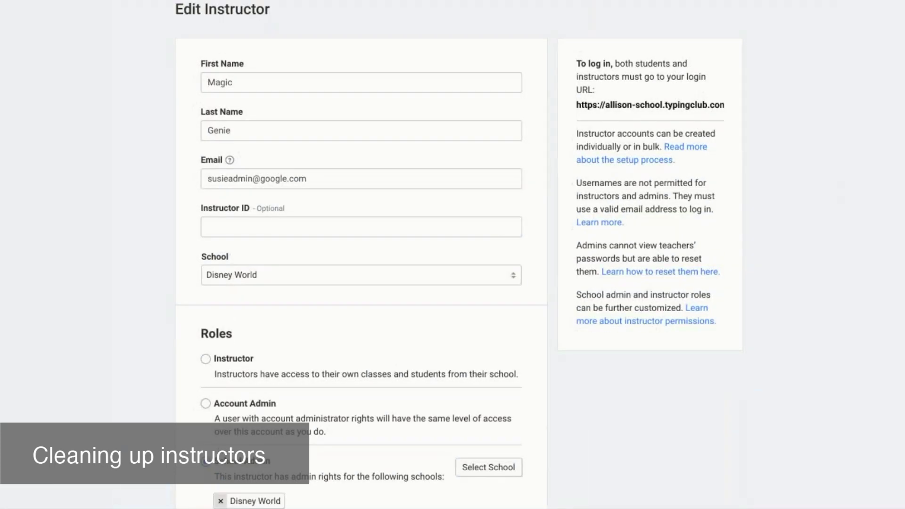
scroll(351, 352, "down", 3)
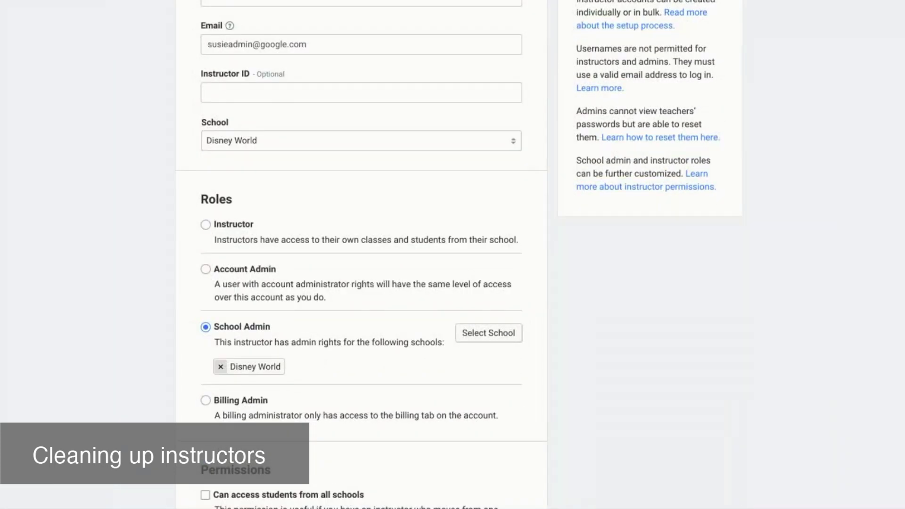
scroll(351, 351, "down", 3)
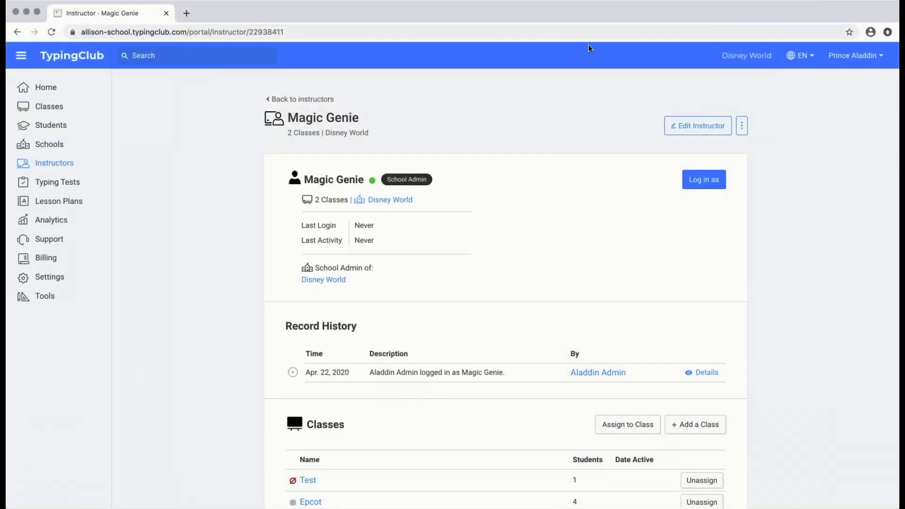
Browse the lesson plan cards and open Lesson Plans Settings for the default lesson plan
left_click(67, 201)
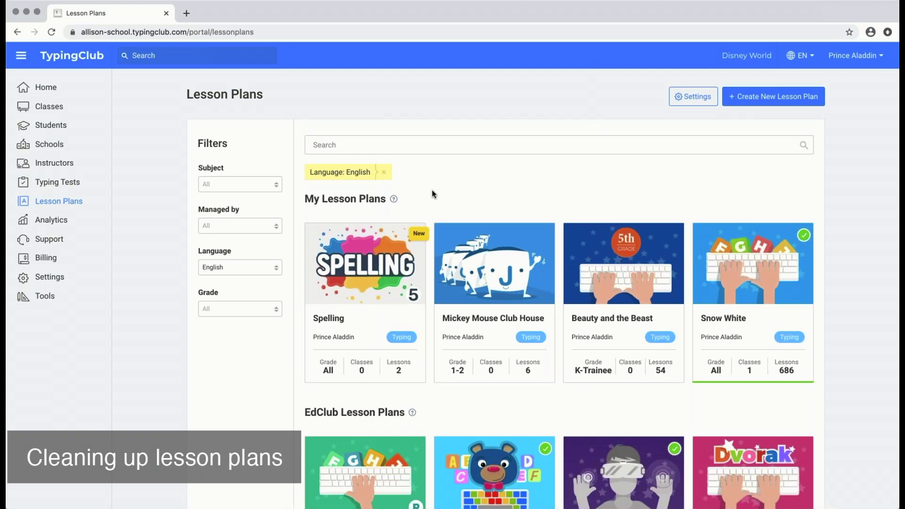
scroll(372, 308, "down", 5)
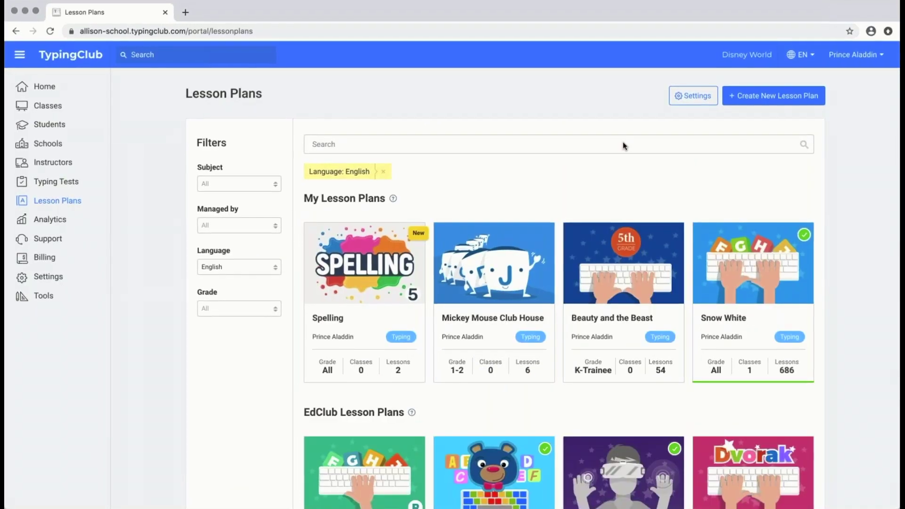
left_click(698, 95)
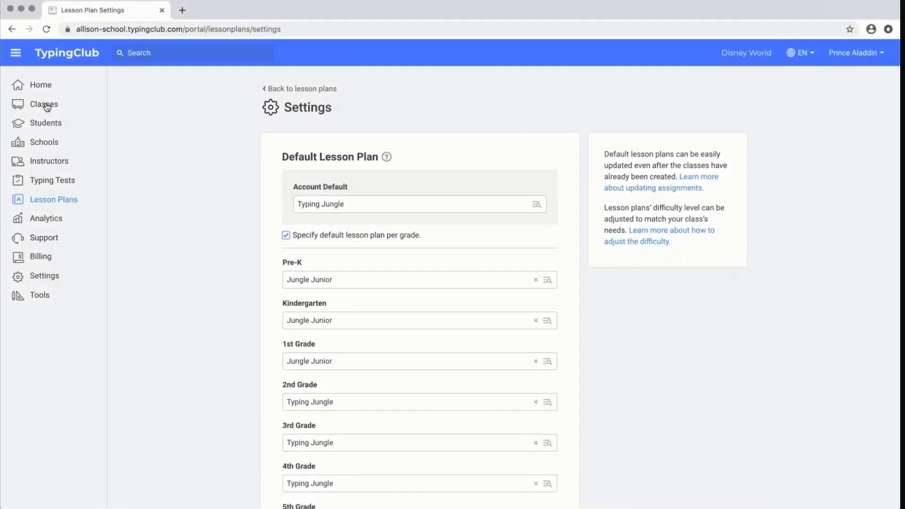
View the four existing classes, preview the Add Class form, and cancel it
left_click(42, 103)
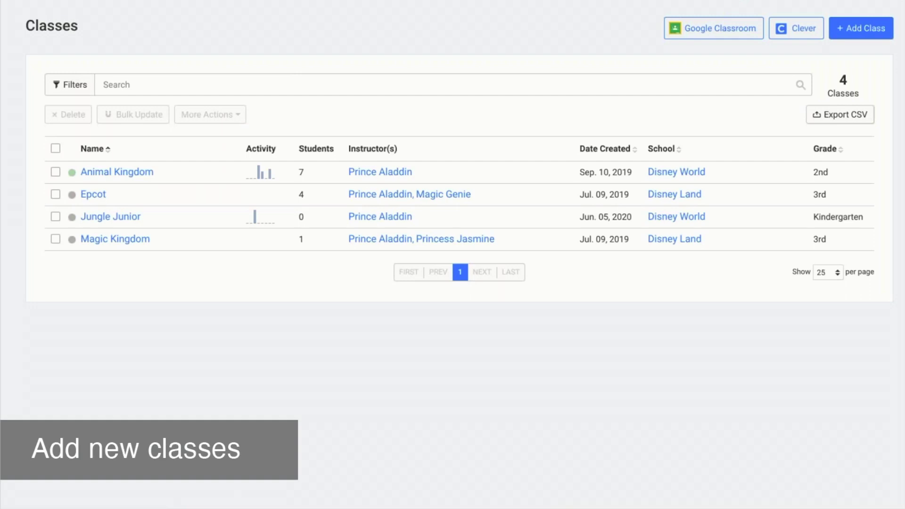
left_click(848, 28)
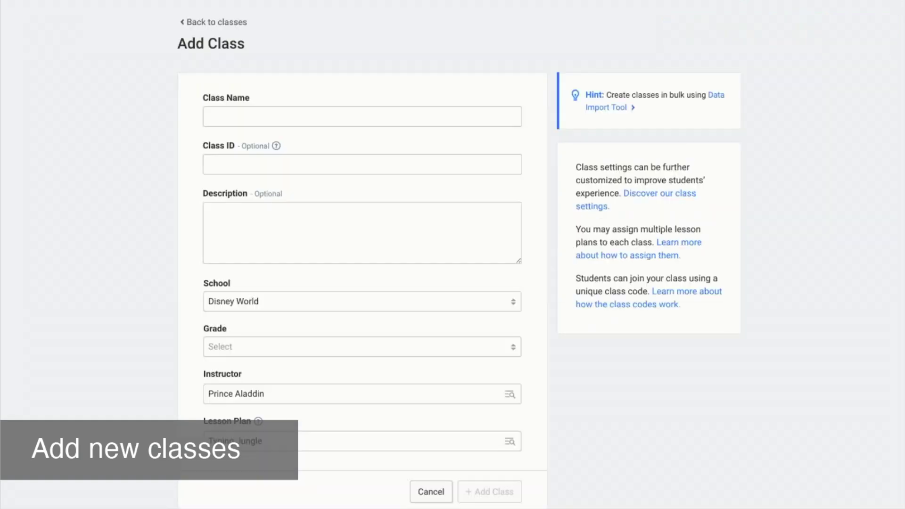
left_click(430, 492)
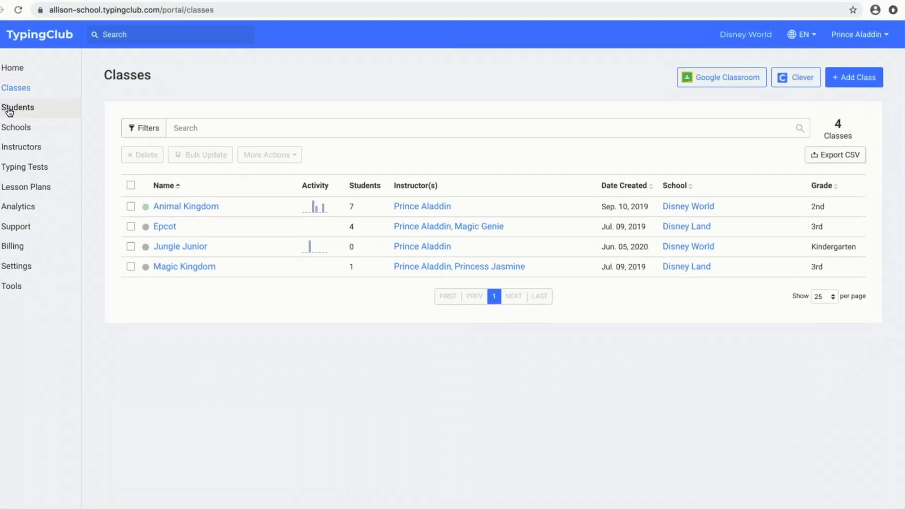
From Students, preview and cancel the single-student form, then choose Import/Update Students
left_click(42, 121)
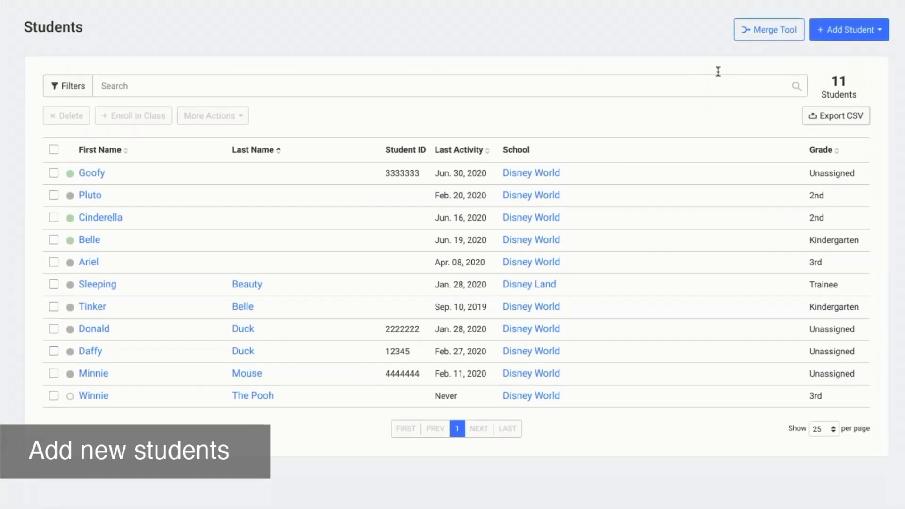
left_click(872, 39)
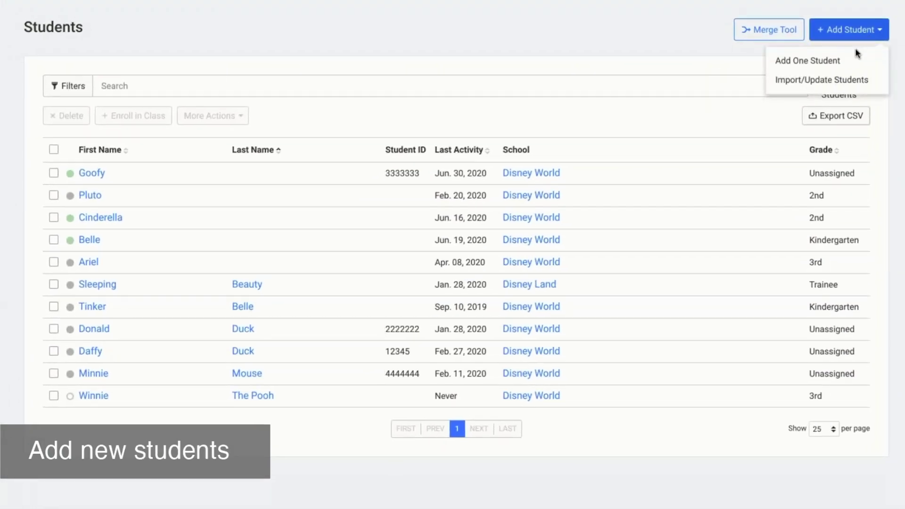
left_click(856, 61)
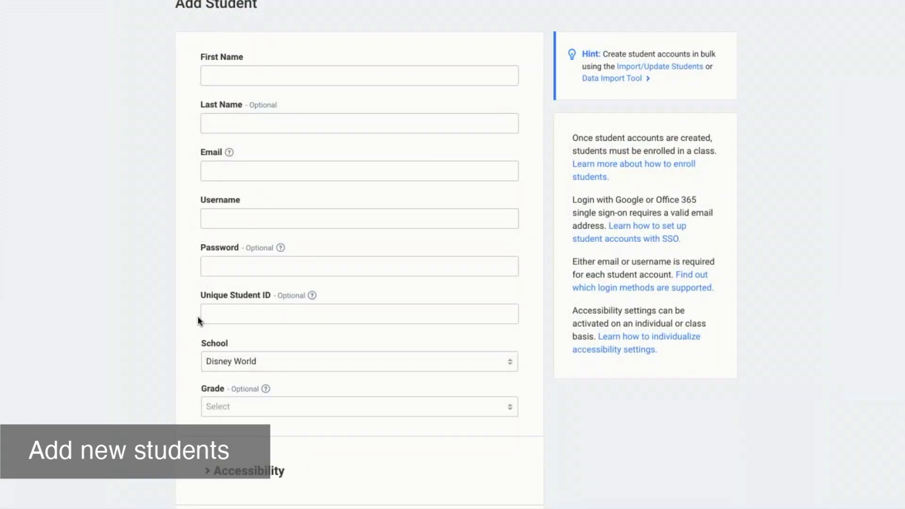
scroll(197, 316, "down", 1)
left_click(419, 471)
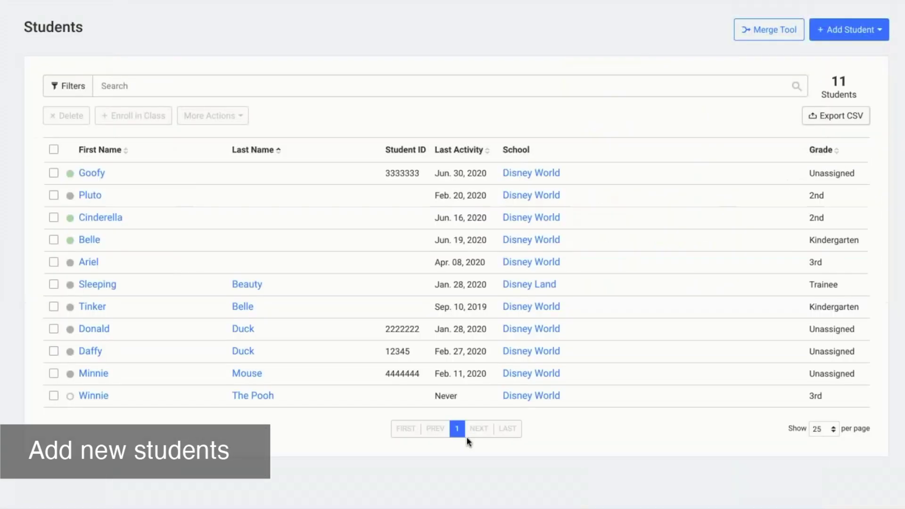
left_click(868, 30)
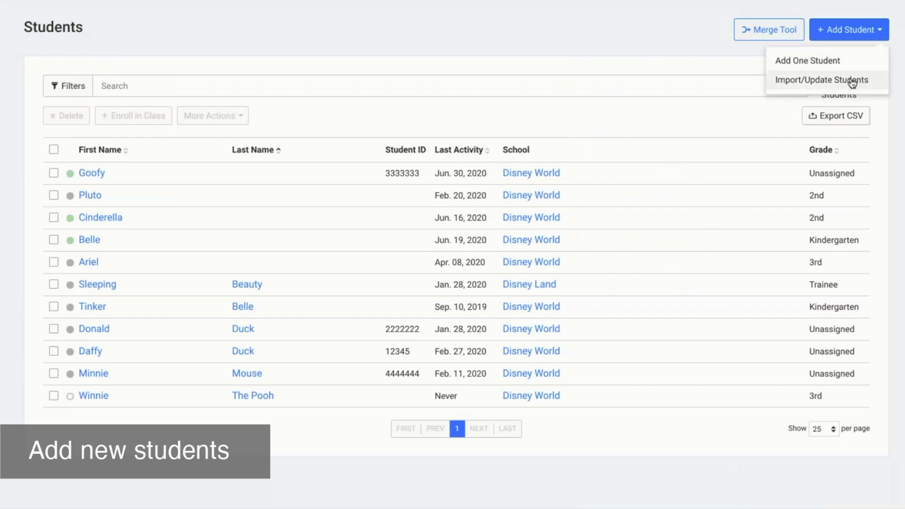
left_click(850, 80)
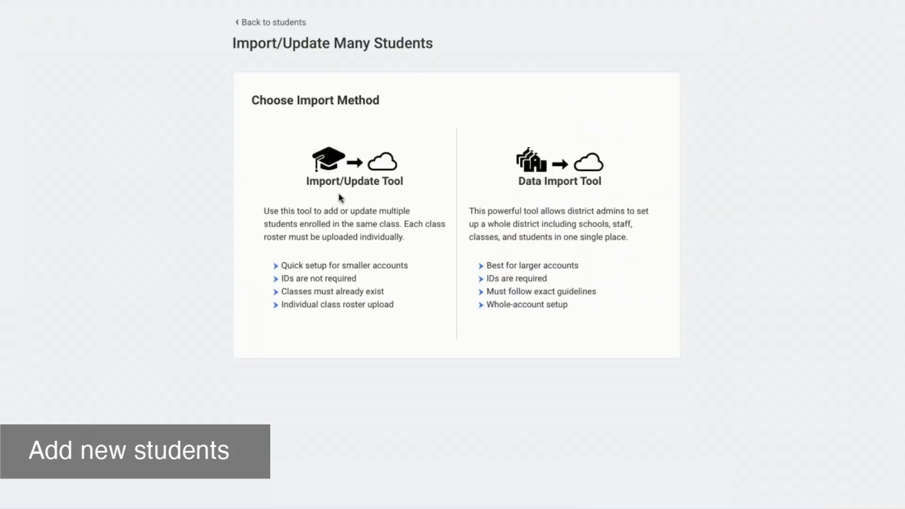
Upload the student CSV and keep the First Name, Last Name, Student ID, Grade and Email mappings
left_click(335, 179)
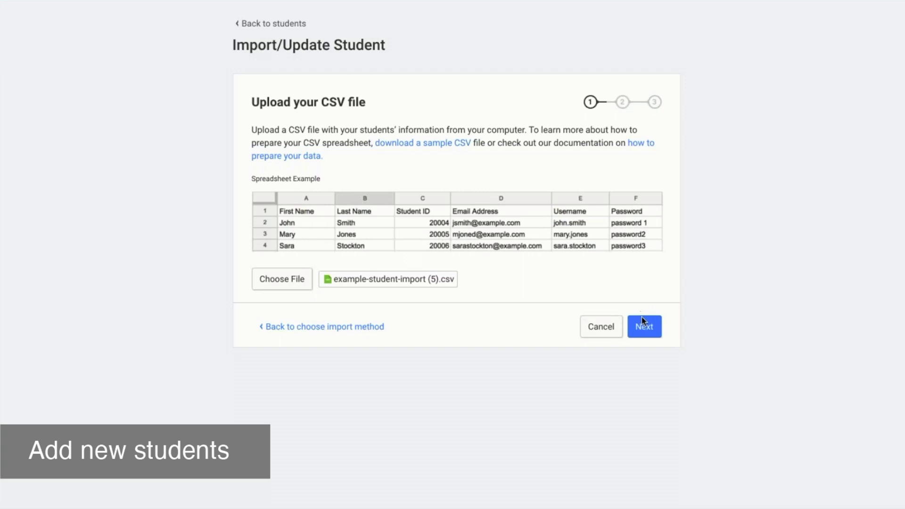
left_click(644, 329)
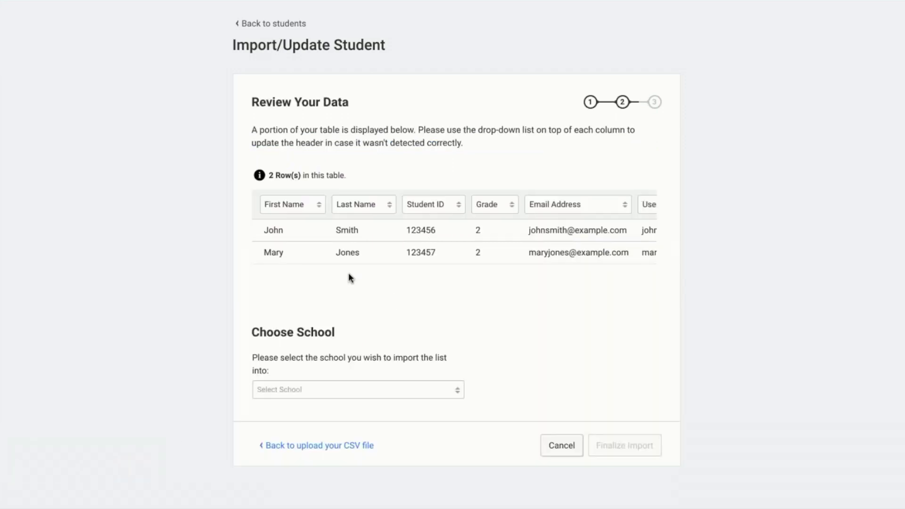
left_click(318, 207)
left_click(317, 208)
left_click(369, 208)
left_click(373, 207)
left_click(436, 210)
left_click(437, 210)
left_click(502, 205)
left_click(501, 205)
left_click(560, 204)
scroll(585, 250, "down", 3)
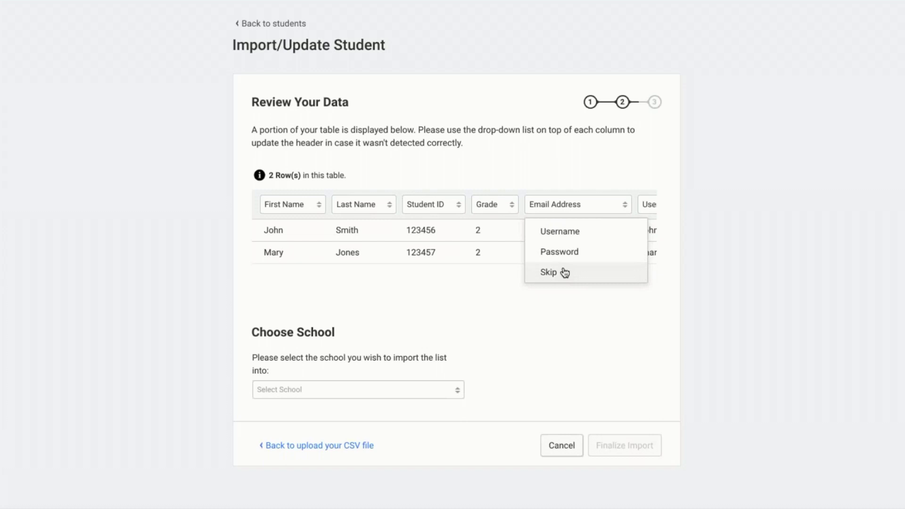
scroll(567, 258, "up", 3)
left_click(573, 169)
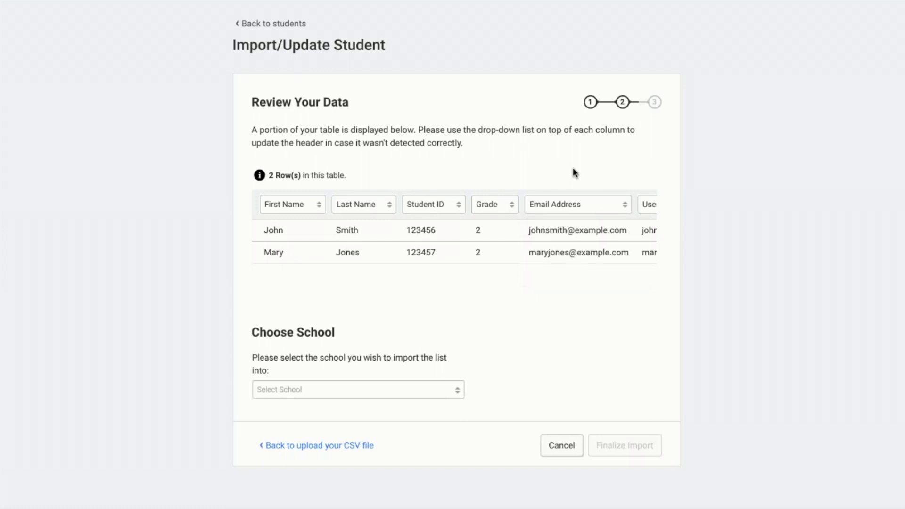
Finalize the import into Disney Land, adding one student and rejecting one existing, then open Settings
left_click(429, 394)
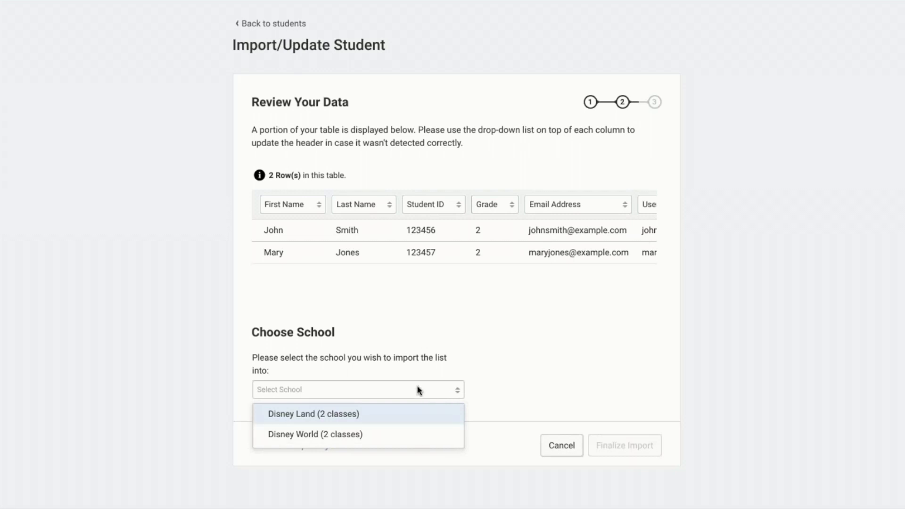
left_click(412, 415)
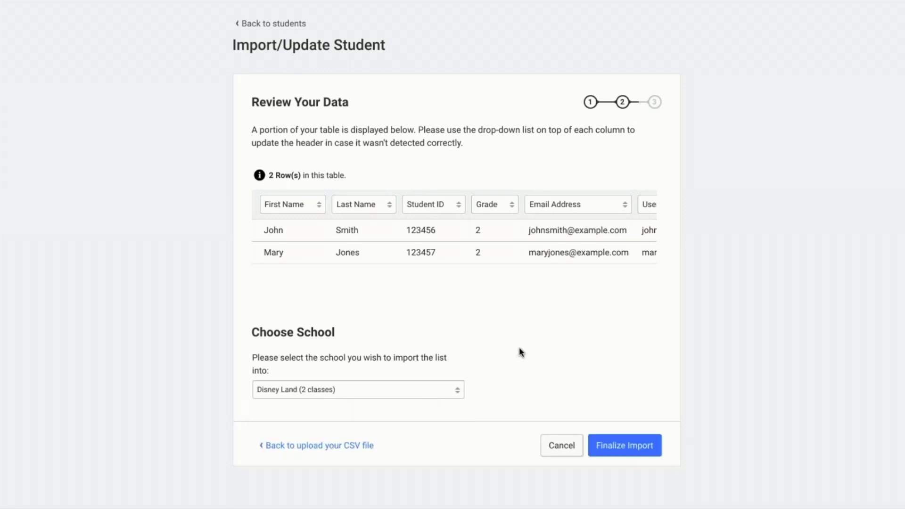
left_click(618, 445)
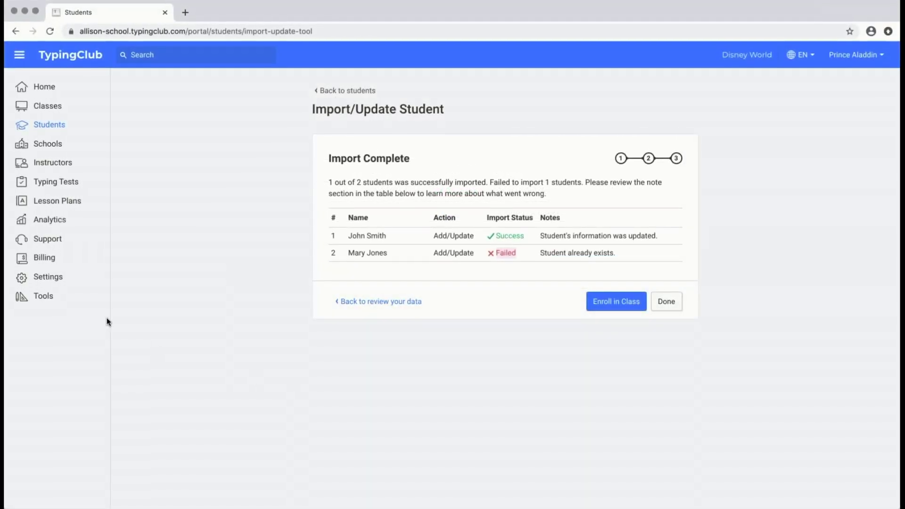
left_click(43, 276)
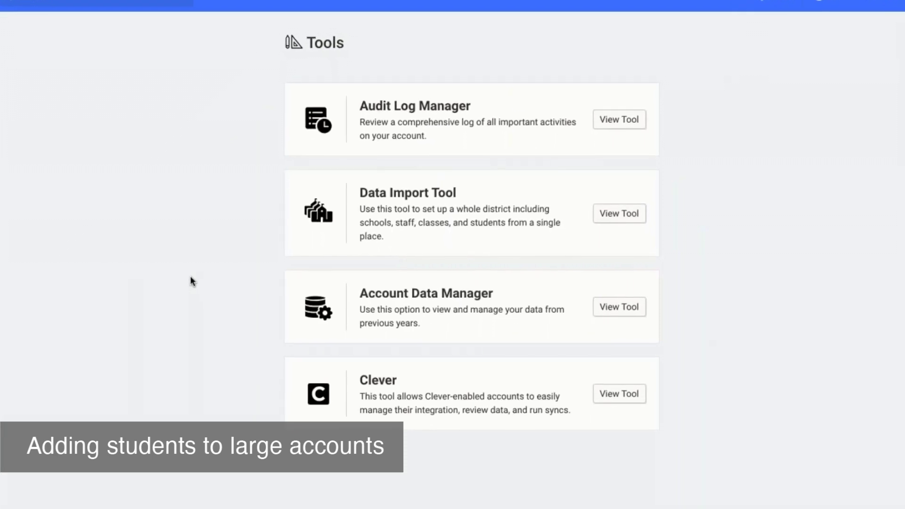
Review the Data Import Tool for bulk schools, instructors, classes and students, then go to Support
left_click(609, 212)
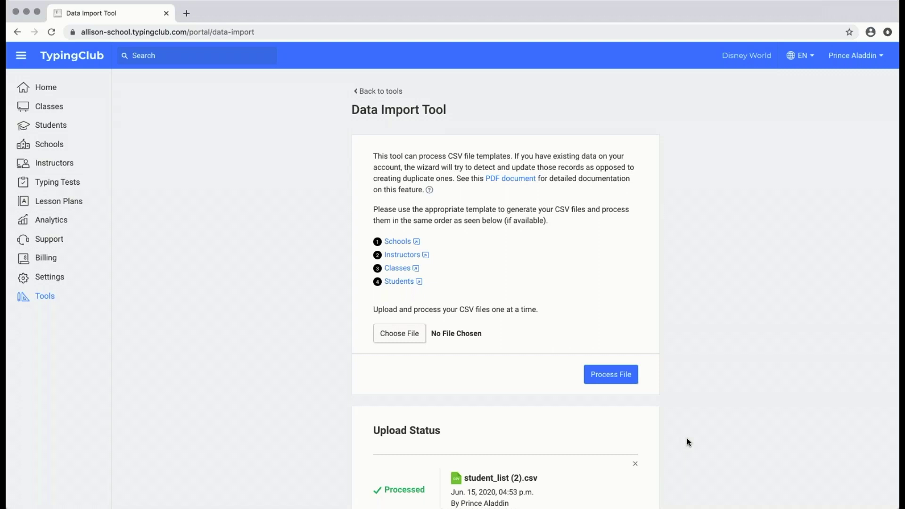
left_click(52, 238)
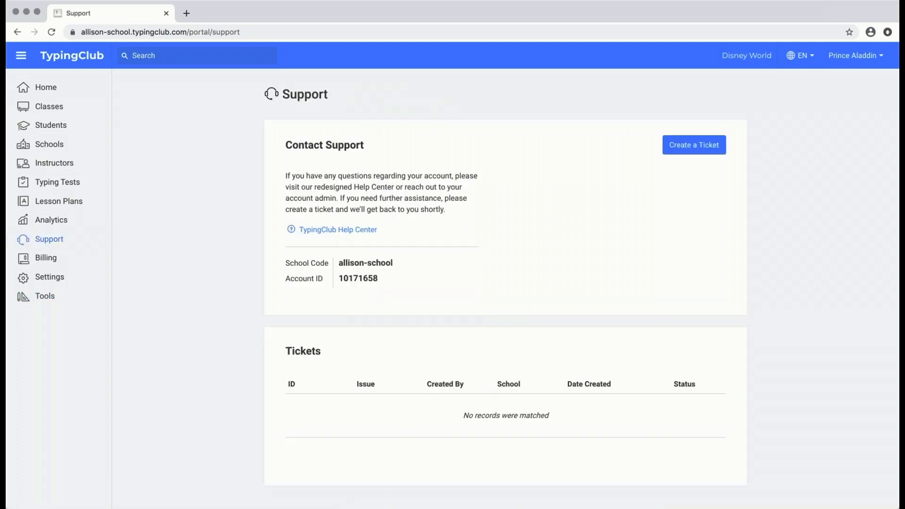
Visit the TypingClub Help Center, then go back to the Support page
left_click(325, 229)
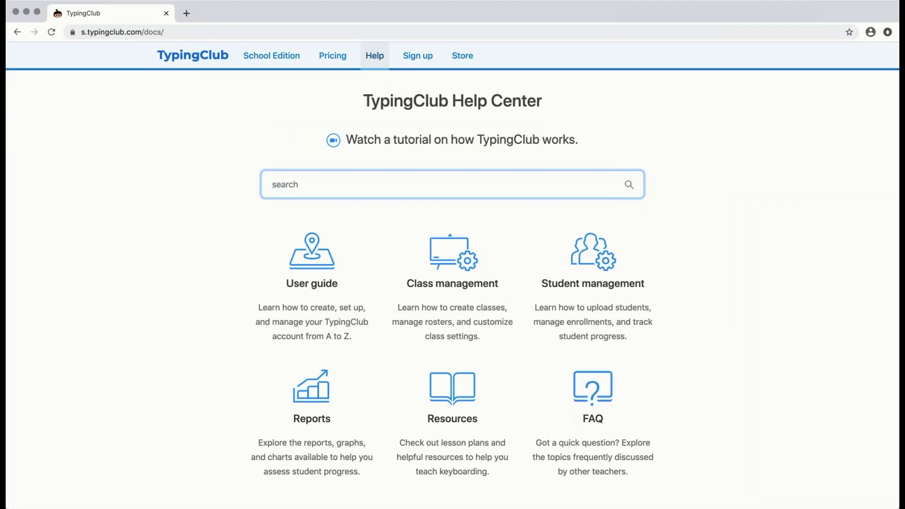
left_click(17, 32)
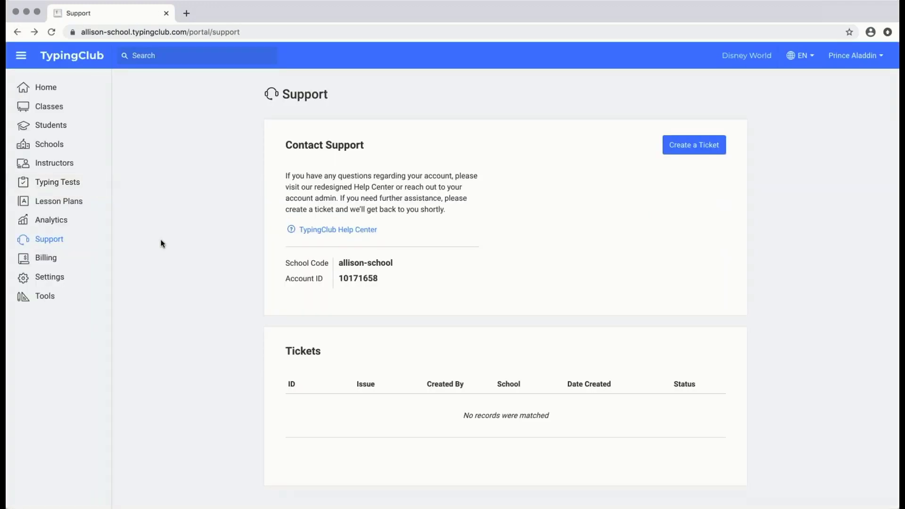